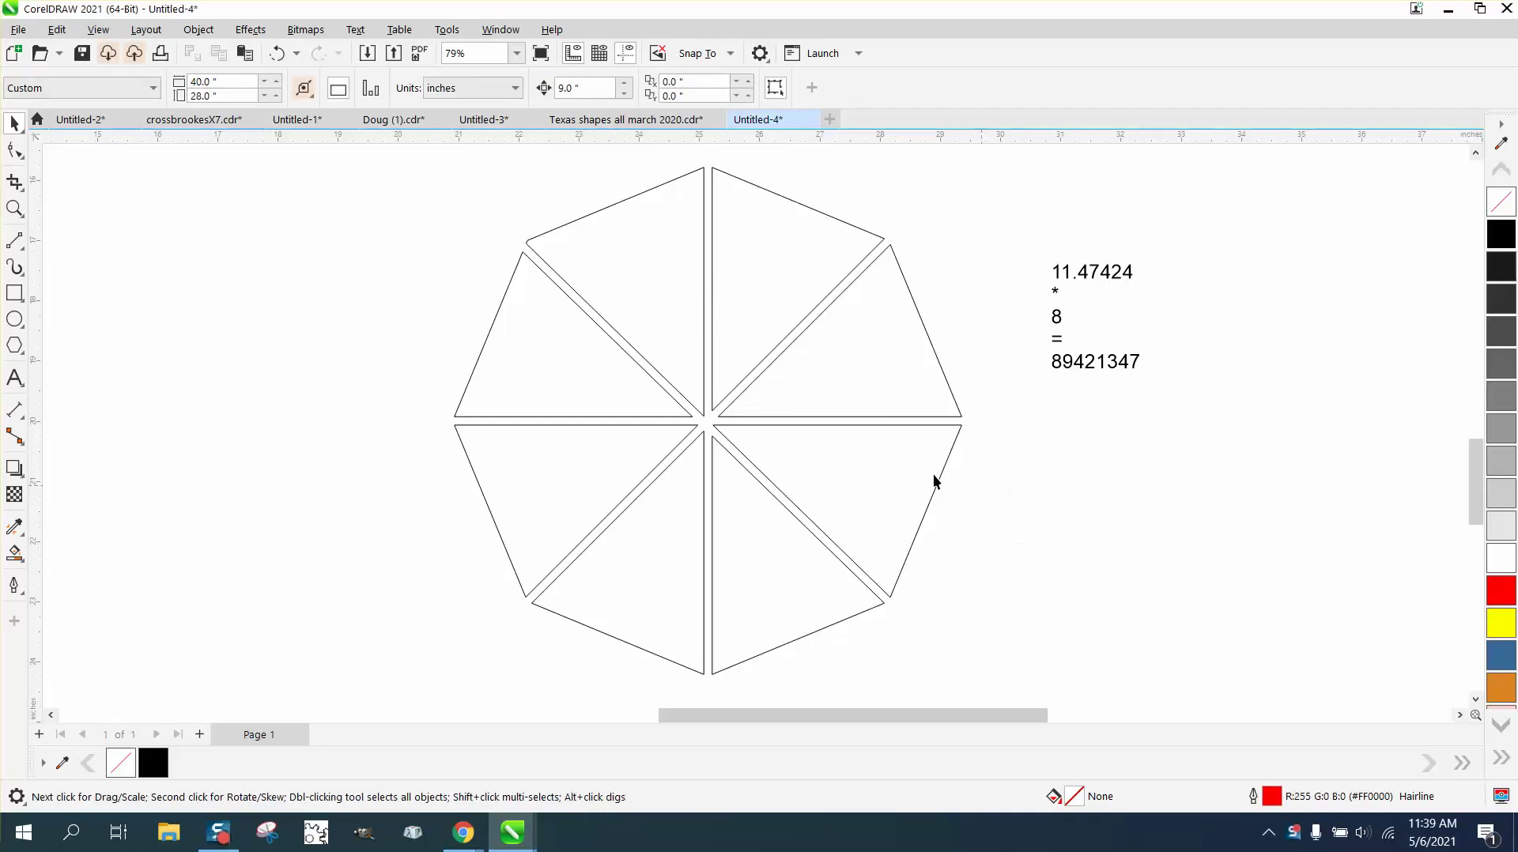
# Step: Zoom in on the octagon, then closely on its centre
pyautogui.click(14, 208)
pyautogui.moveTo(364, 174); pyautogui.dragTo(1212, 681)
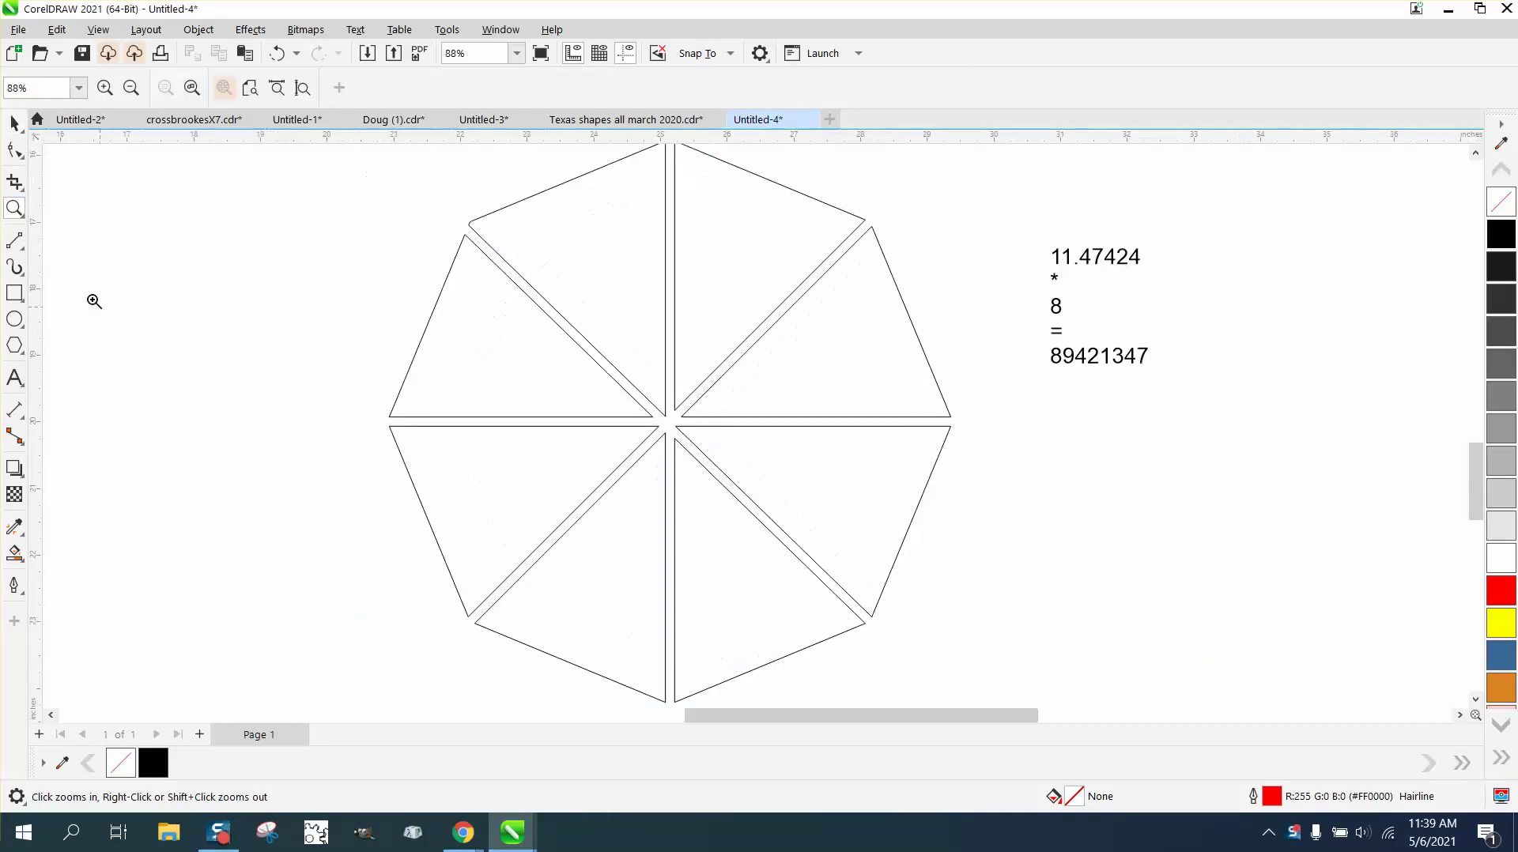
pyautogui.click(14, 123)
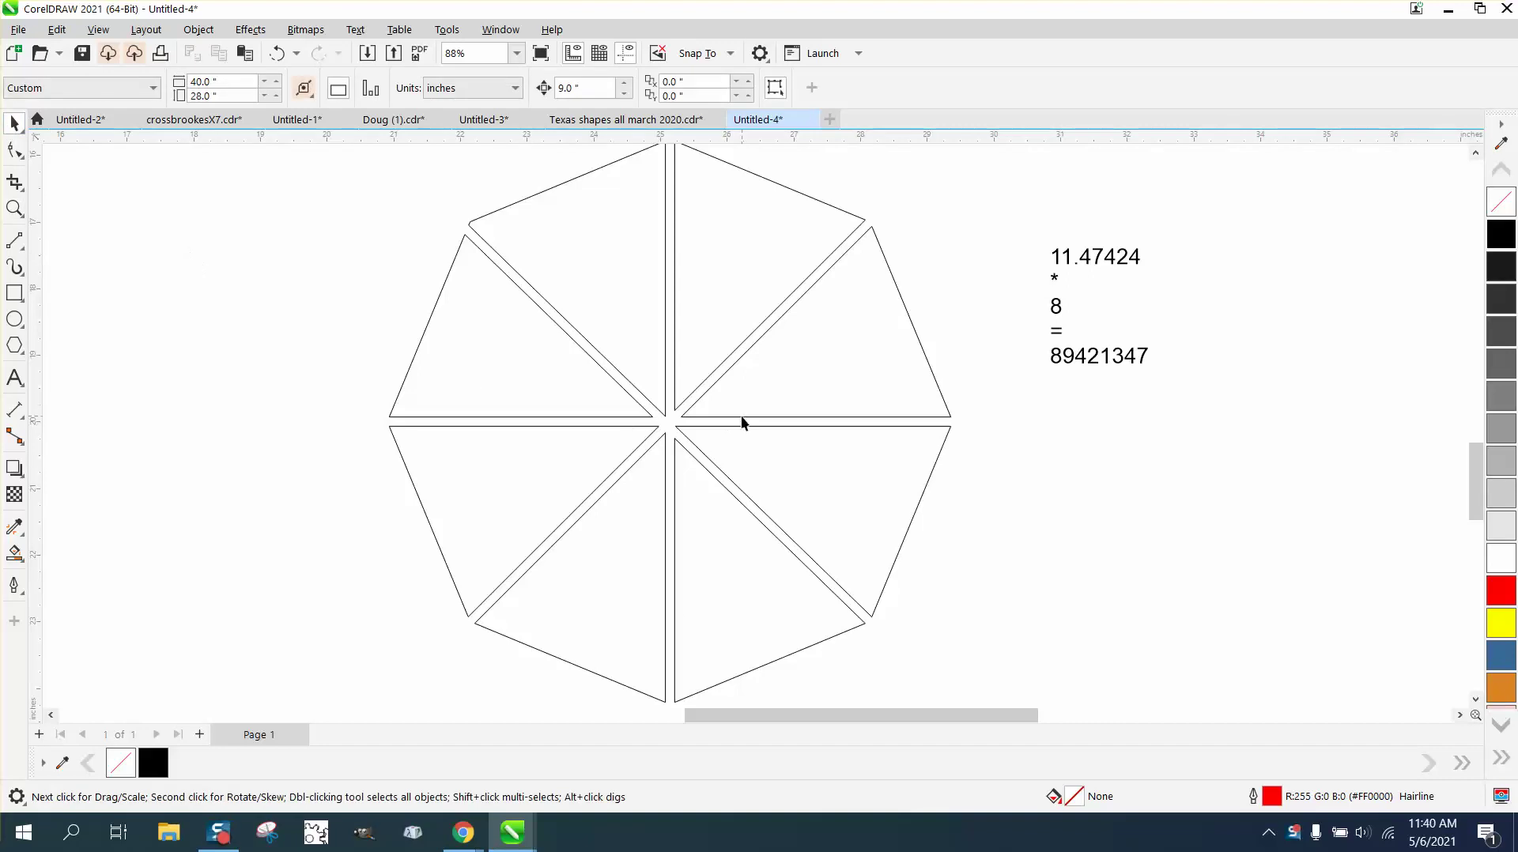
pyautogui.click(15, 208)
pyautogui.moveTo(422, 419); pyautogui.dragTo(922, 476)
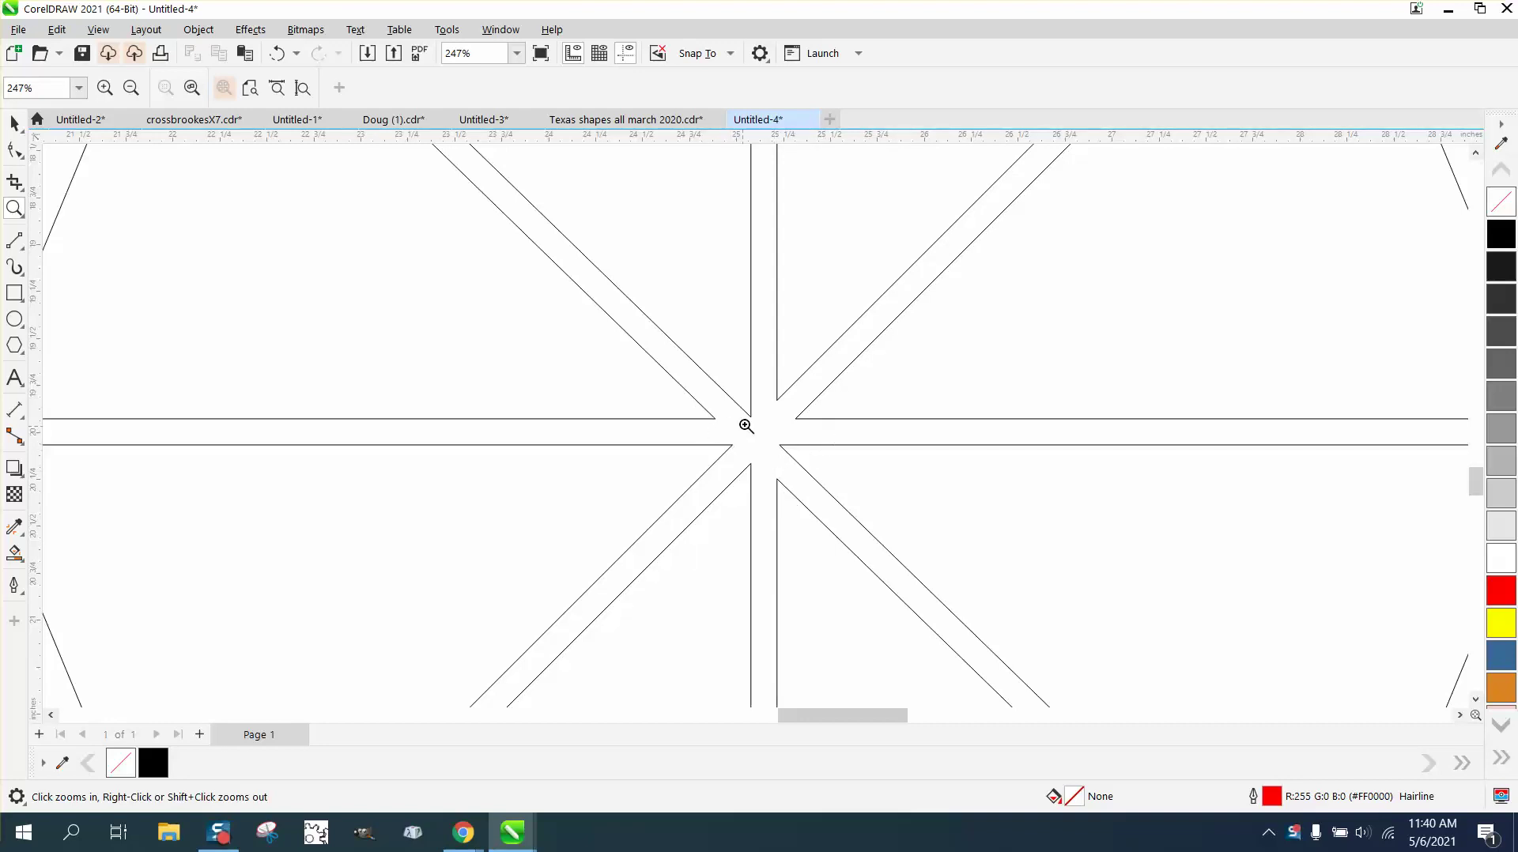
# Step: Zoom back out and select the octagon's top-left triangle
pyautogui.scroll(-2, 646, 407)
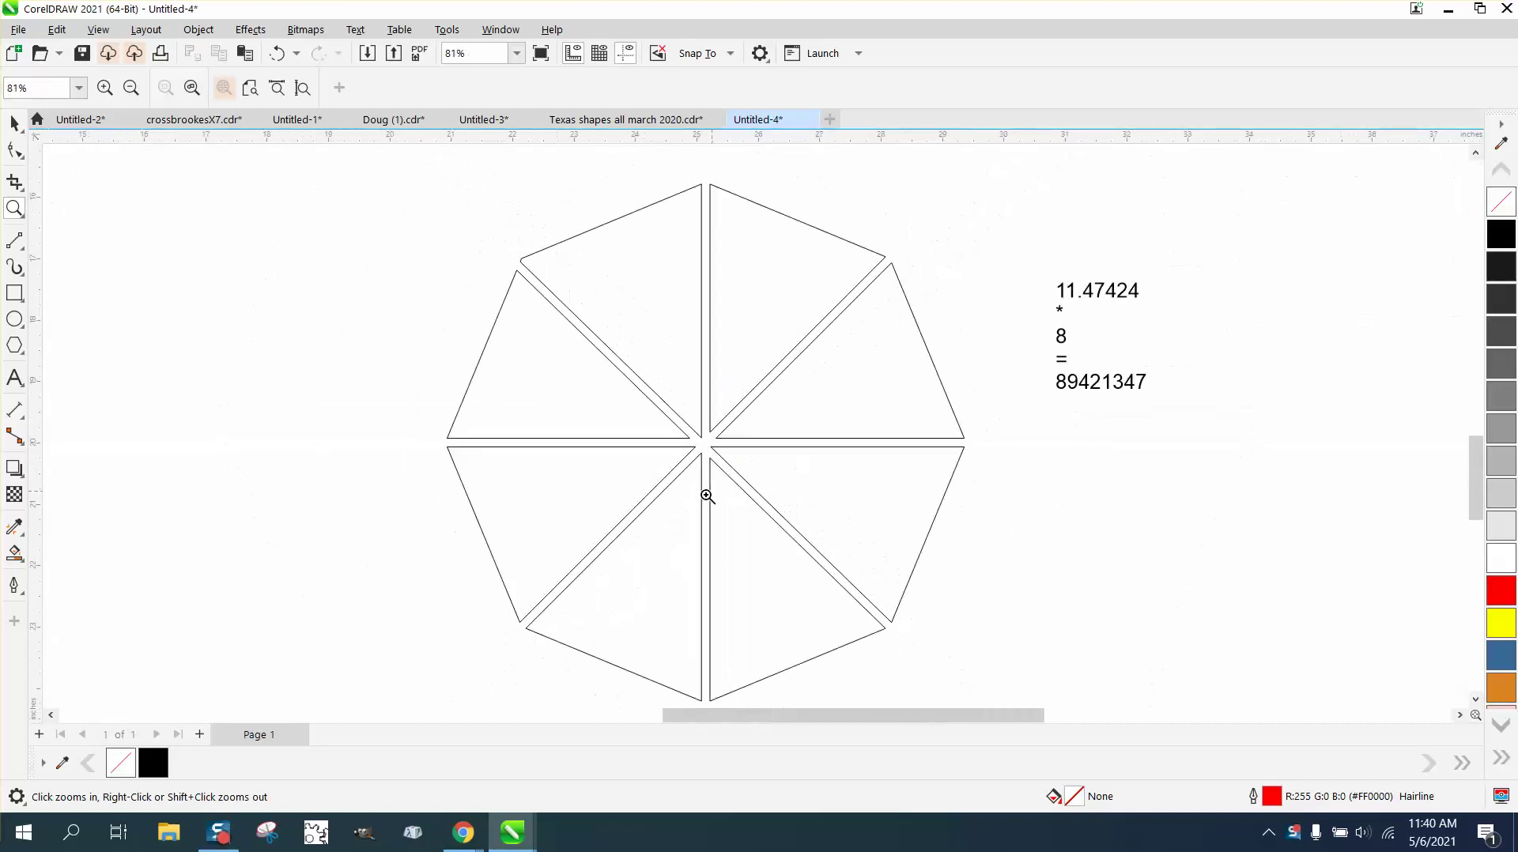
pyautogui.scroll(-1, 704, 491)
pyautogui.click(14, 123)
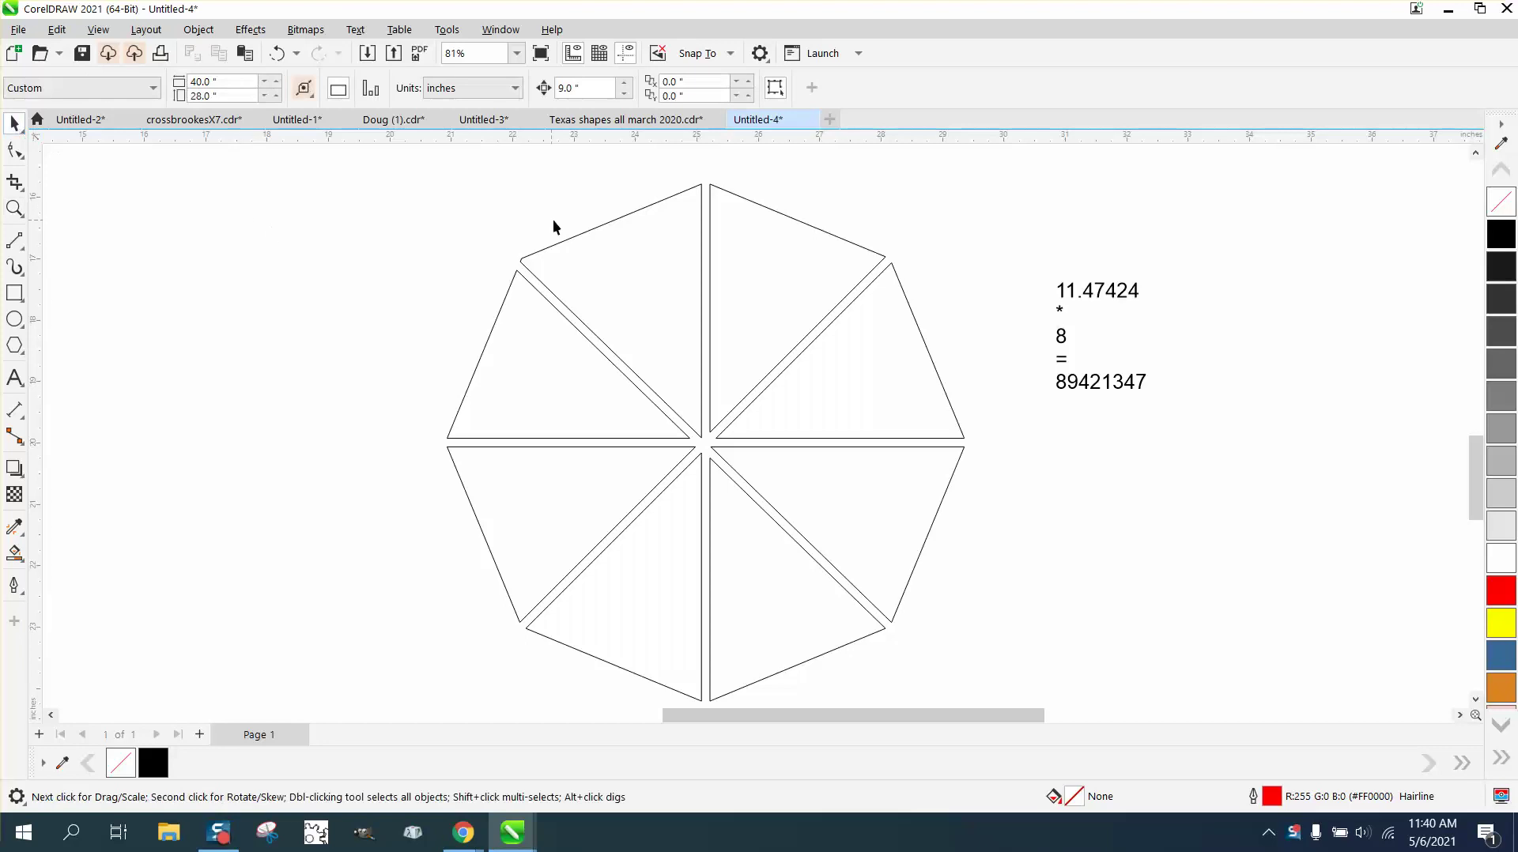
pyautogui.click(611, 223)
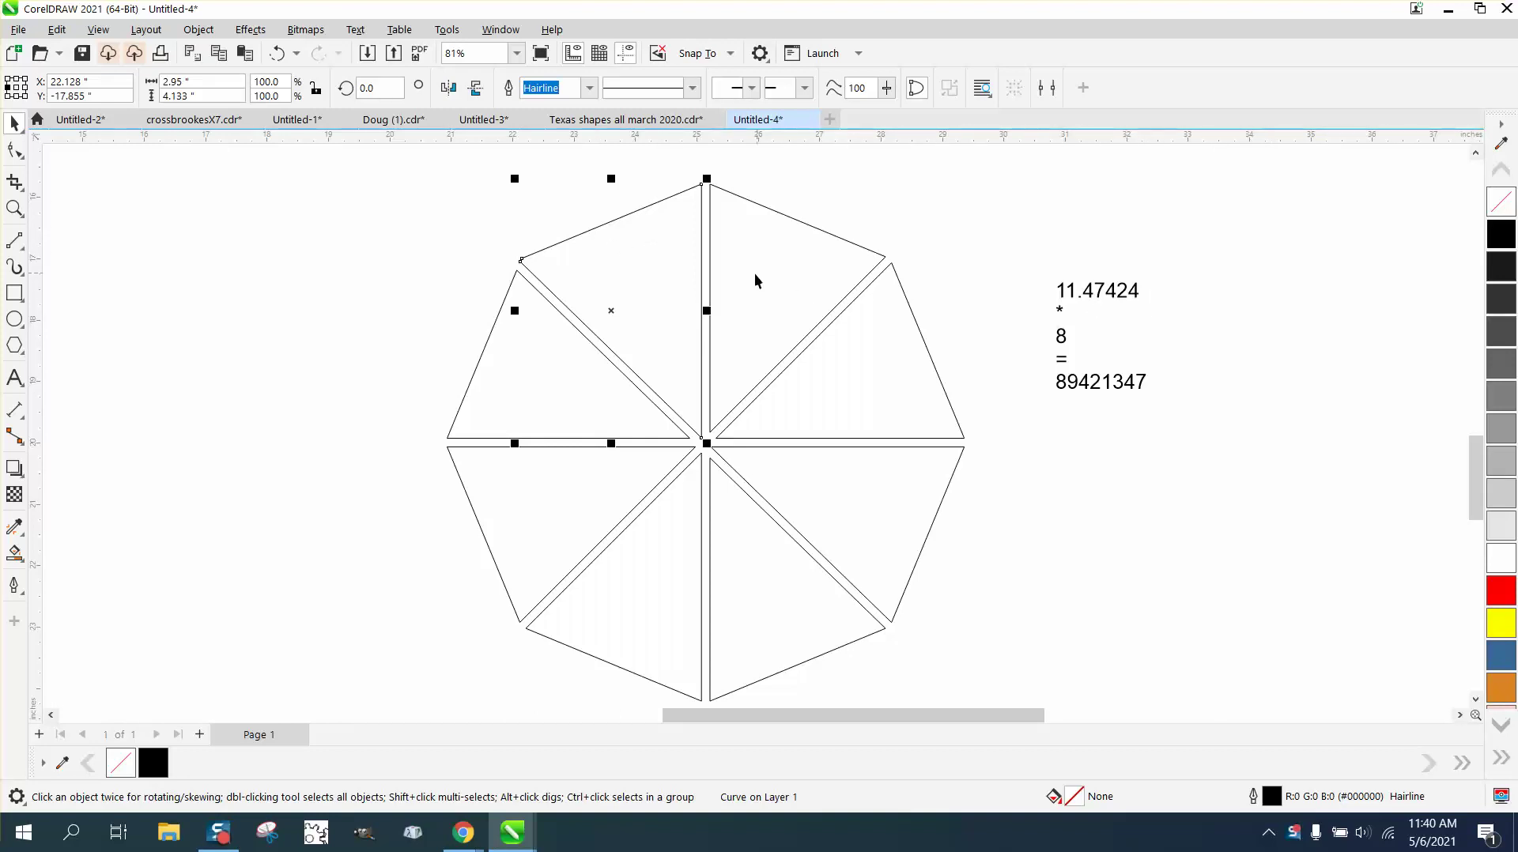
# Step: Reselect the top-left triangle and show its Properties Curve tab, reading length 11.47424 in
pyautogui.scroll(-1, 744, 276)
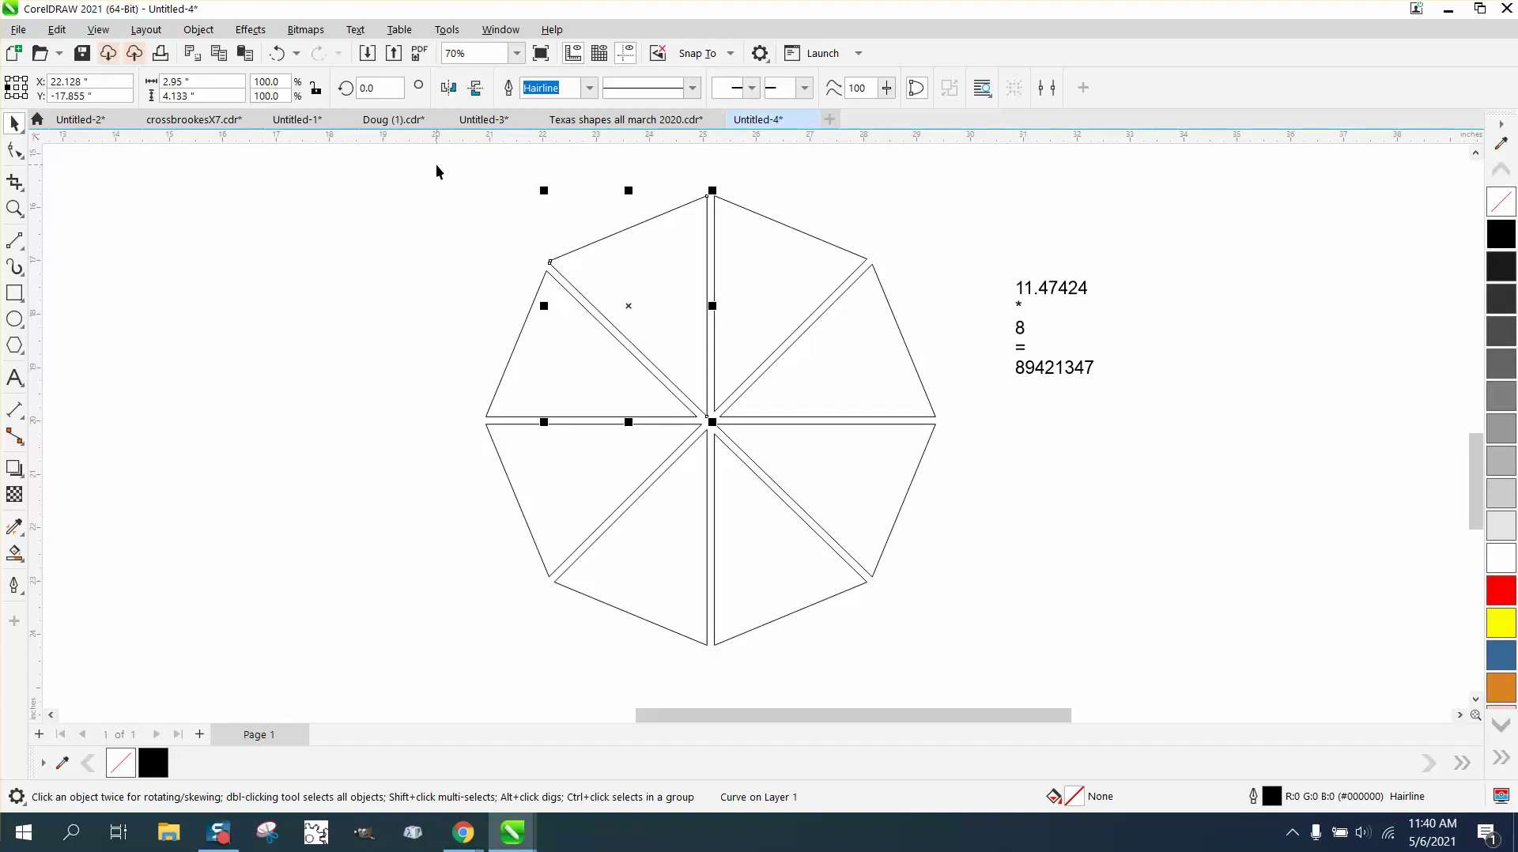
pyautogui.moveTo(436, 171); pyautogui.dragTo(619, 443)
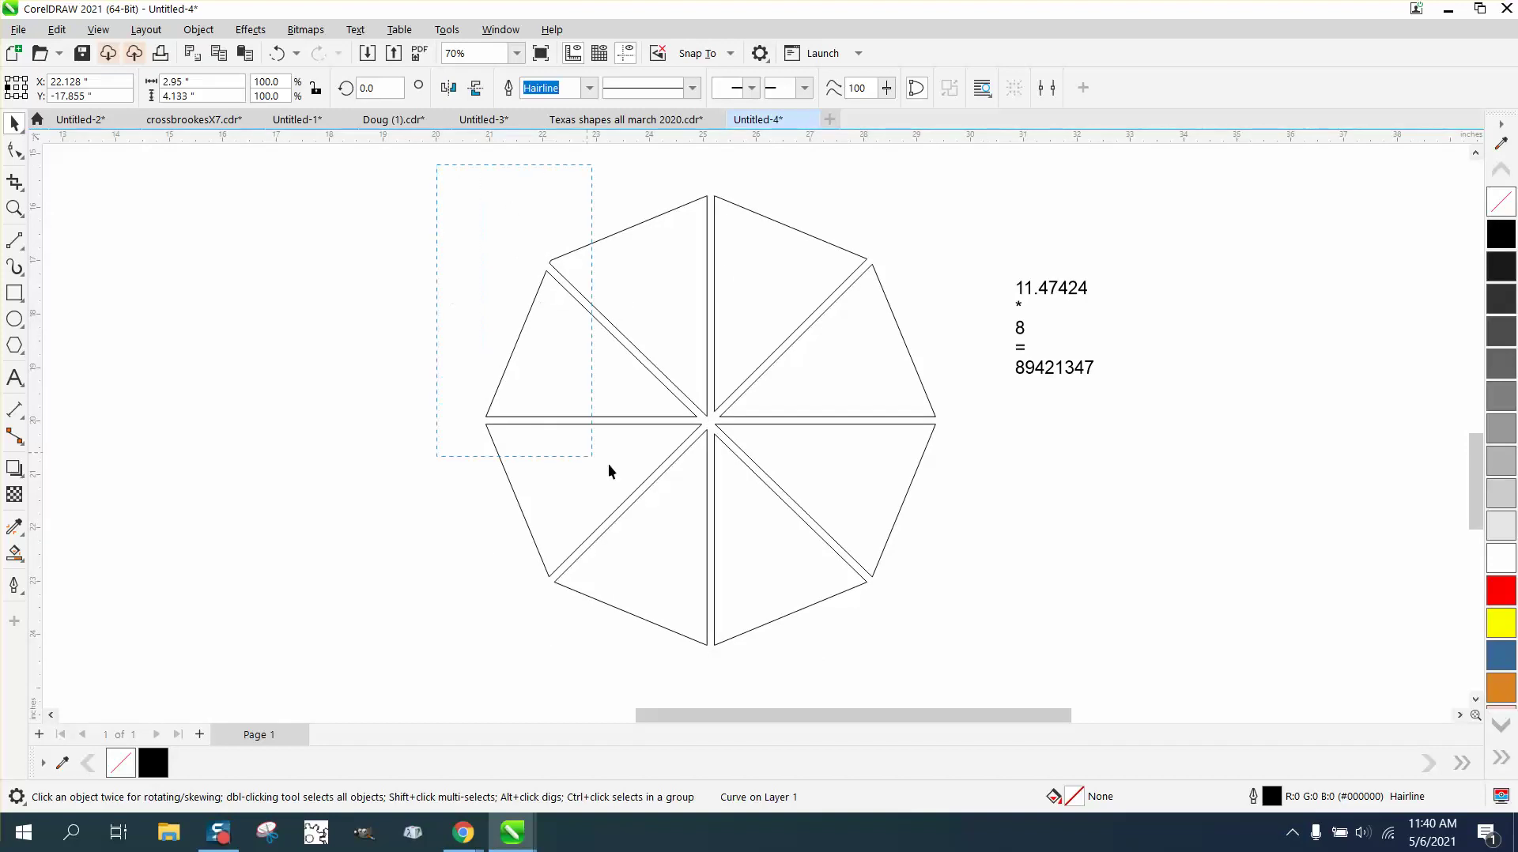
pyautogui.click(634, 228)
pyautogui.click(501, 29)
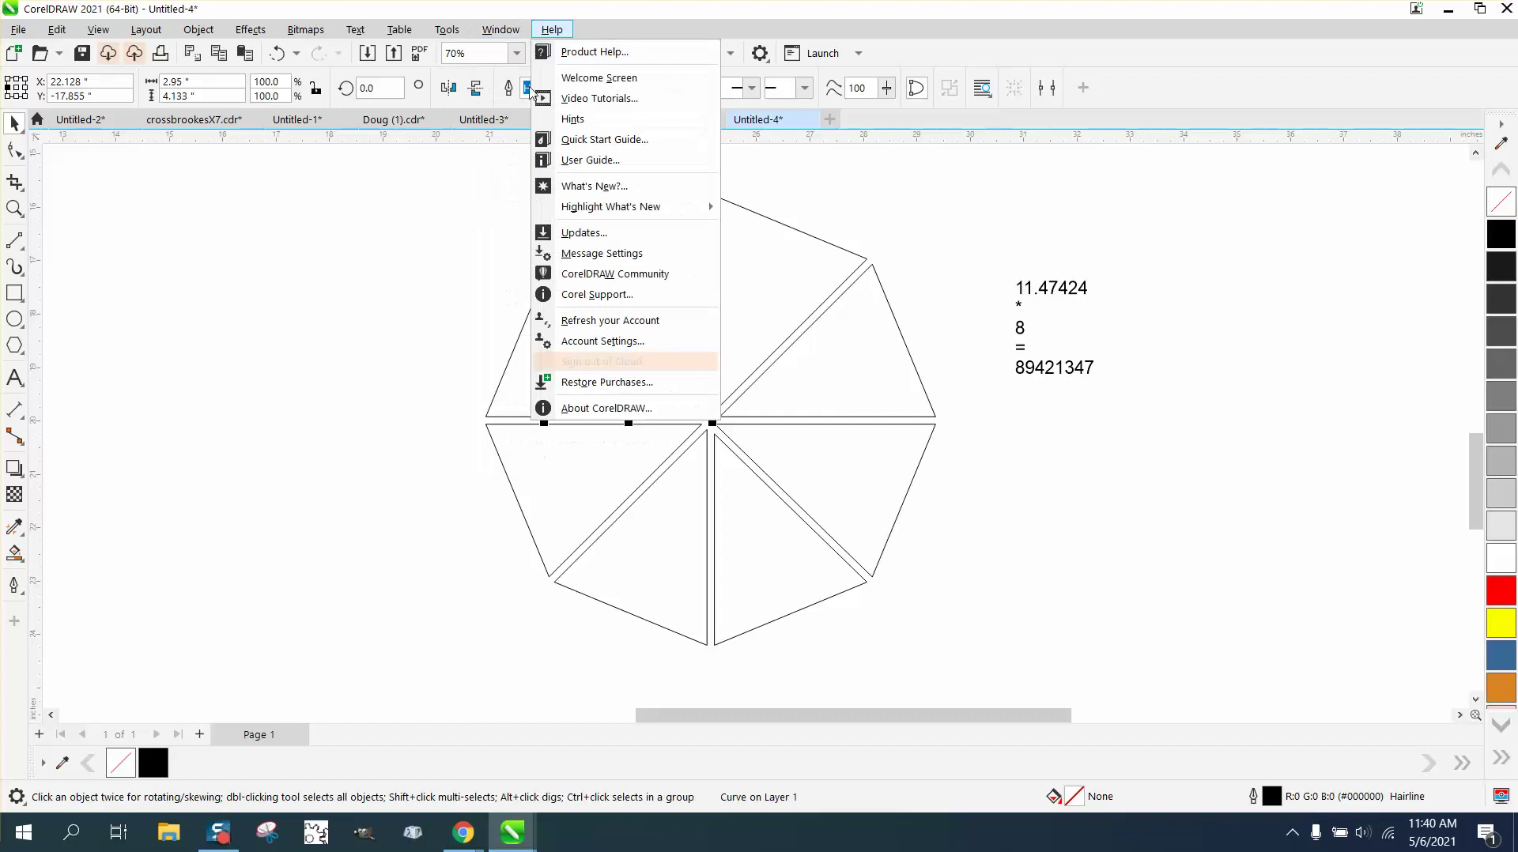
pyautogui.moveTo(520, 274)
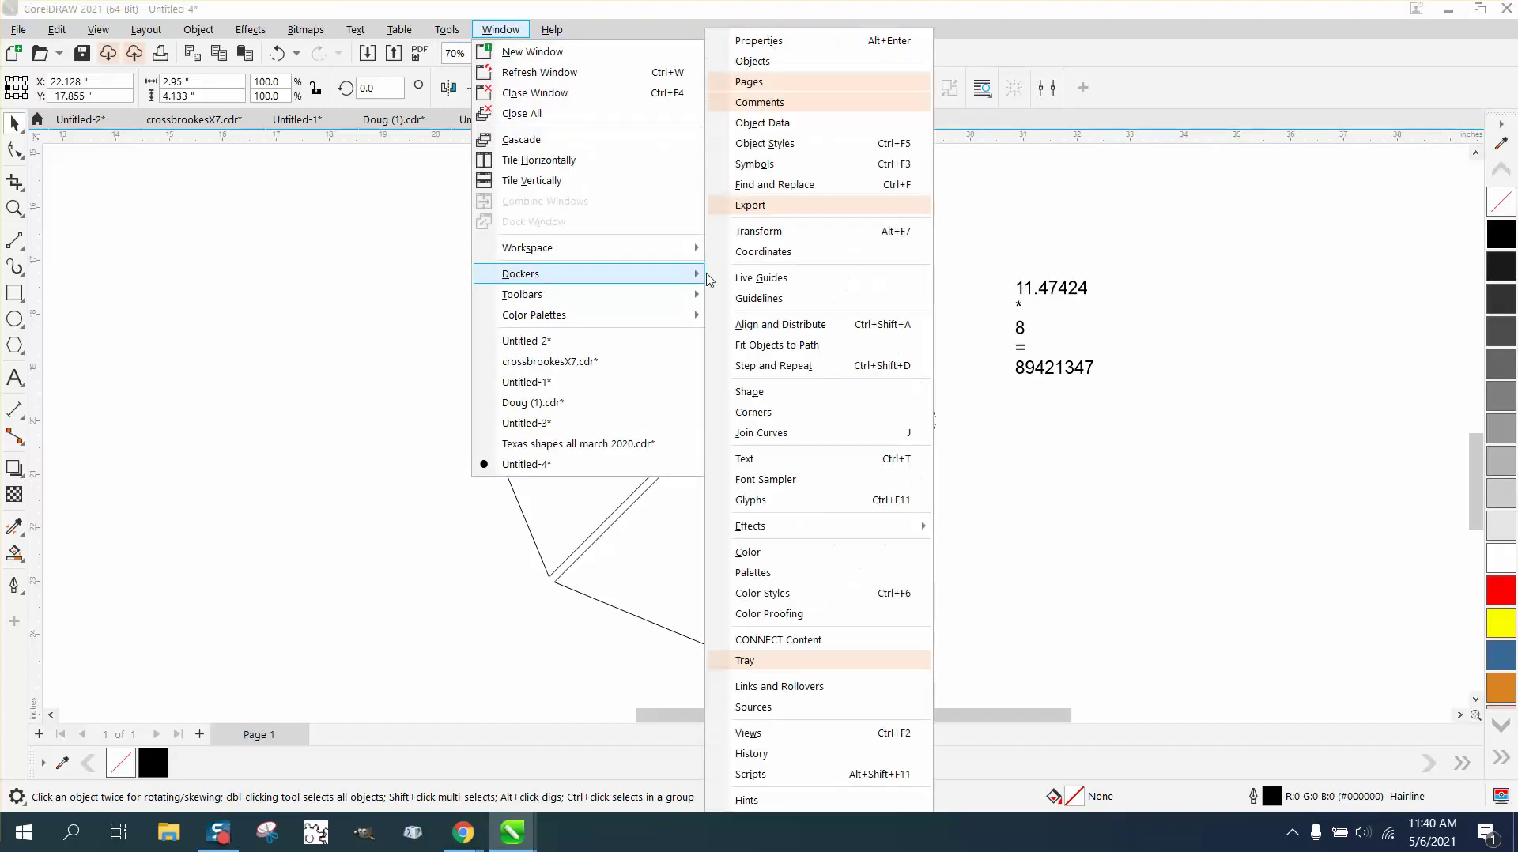
pyautogui.click(802, 48)
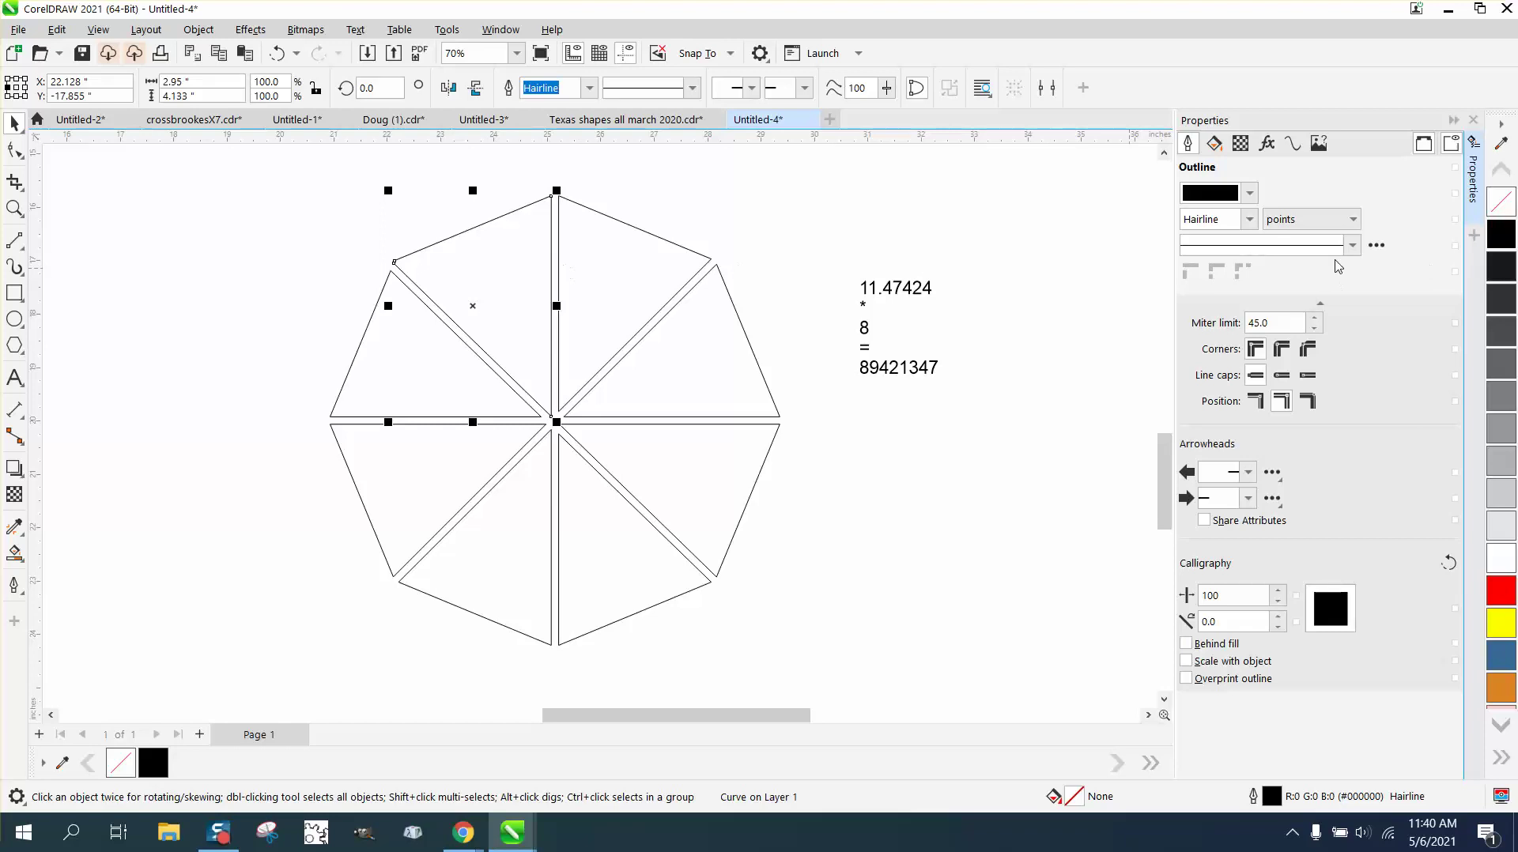
pyautogui.click(1293, 143)
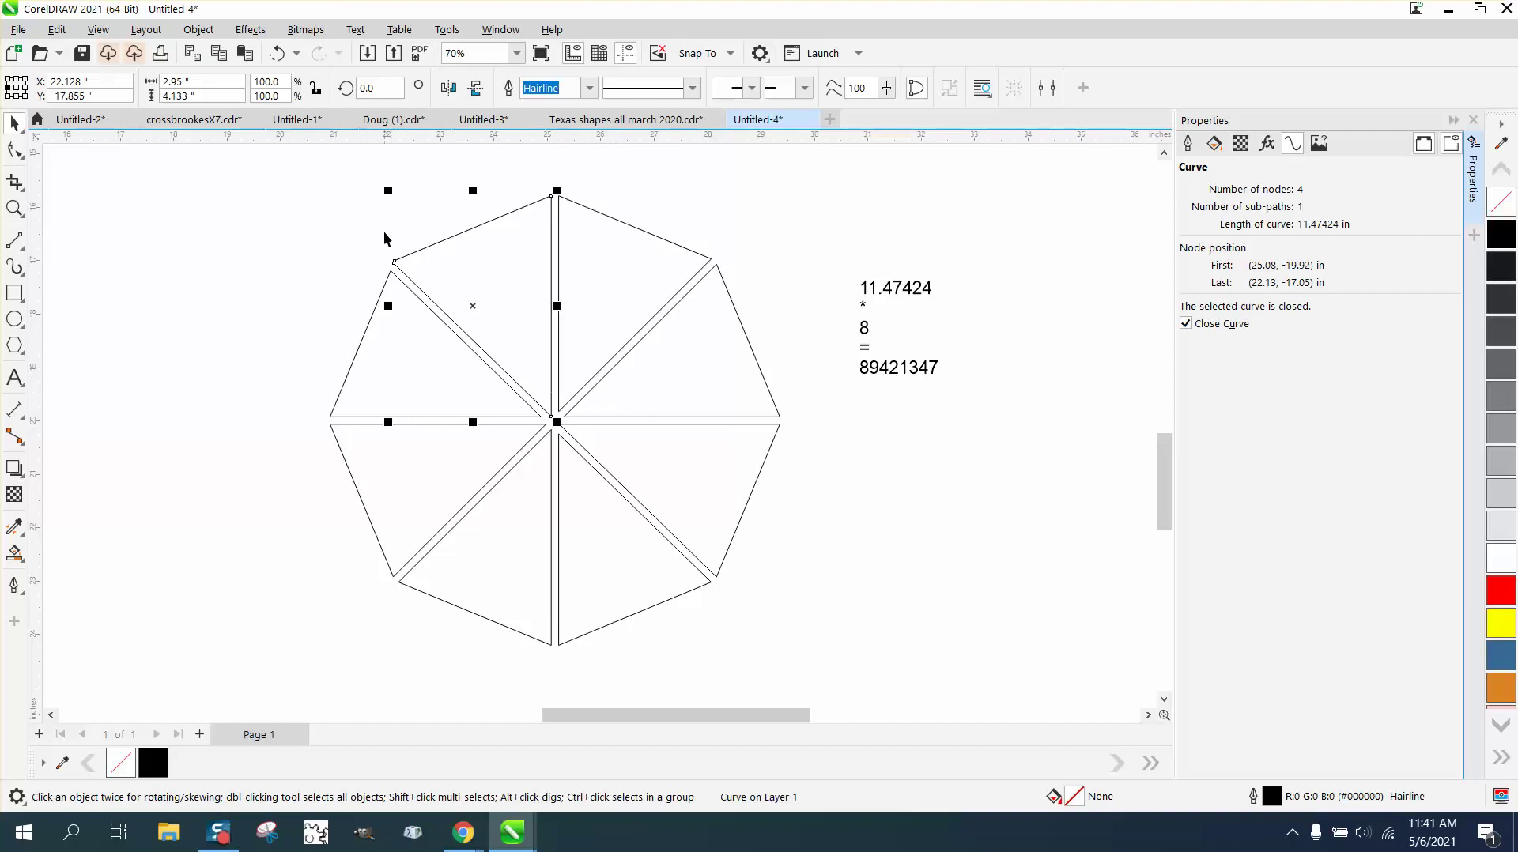
# Step: Marquee-select the eight triangles and Combine them into one 89.42137 in curve
pyautogui.moveTo(303, 181); pyautogui.dragTo(390, 377)
pyautogui.moveTo(817, 625); pyautogui.dragTo(818, 658)
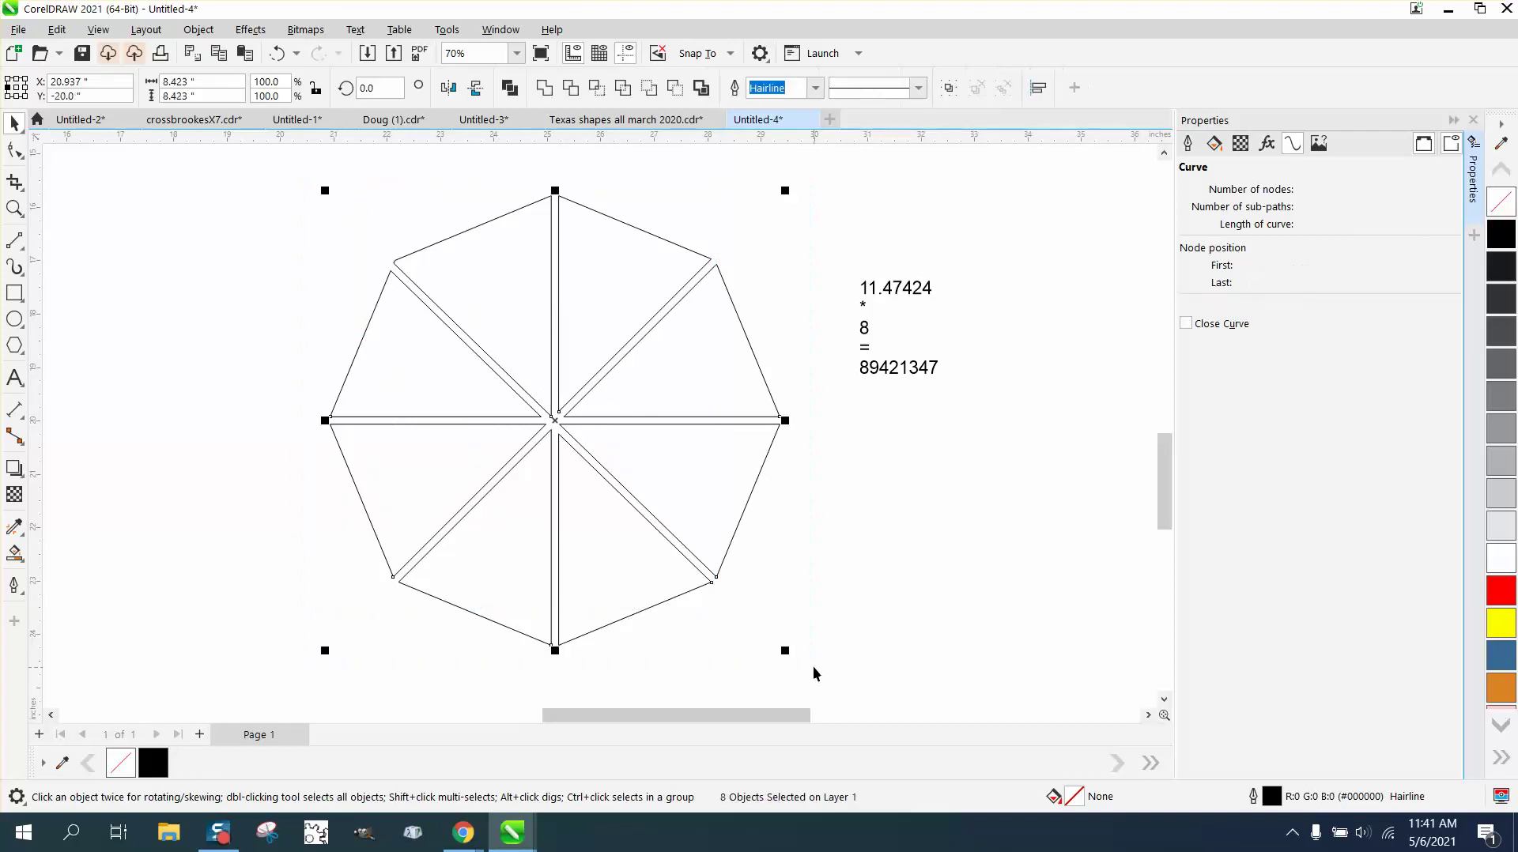
pyautogui.click(197, 32)
pyautogui.click(223, 435)
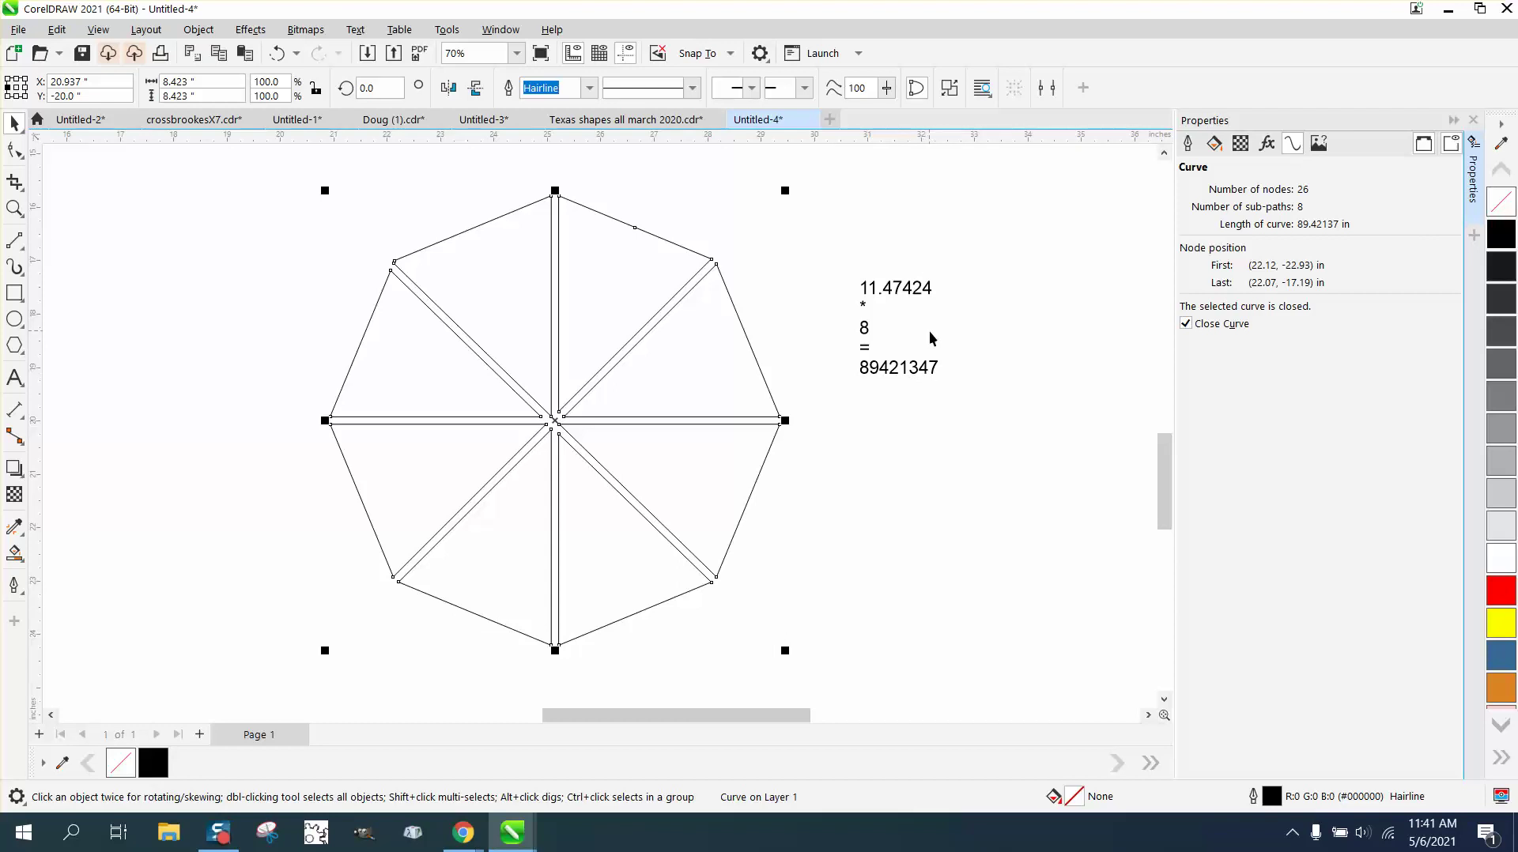
# Step: Delete the octagon and its note, then view one Texas shape's curve length
pyautogui.scroll(-3, 921, 387)
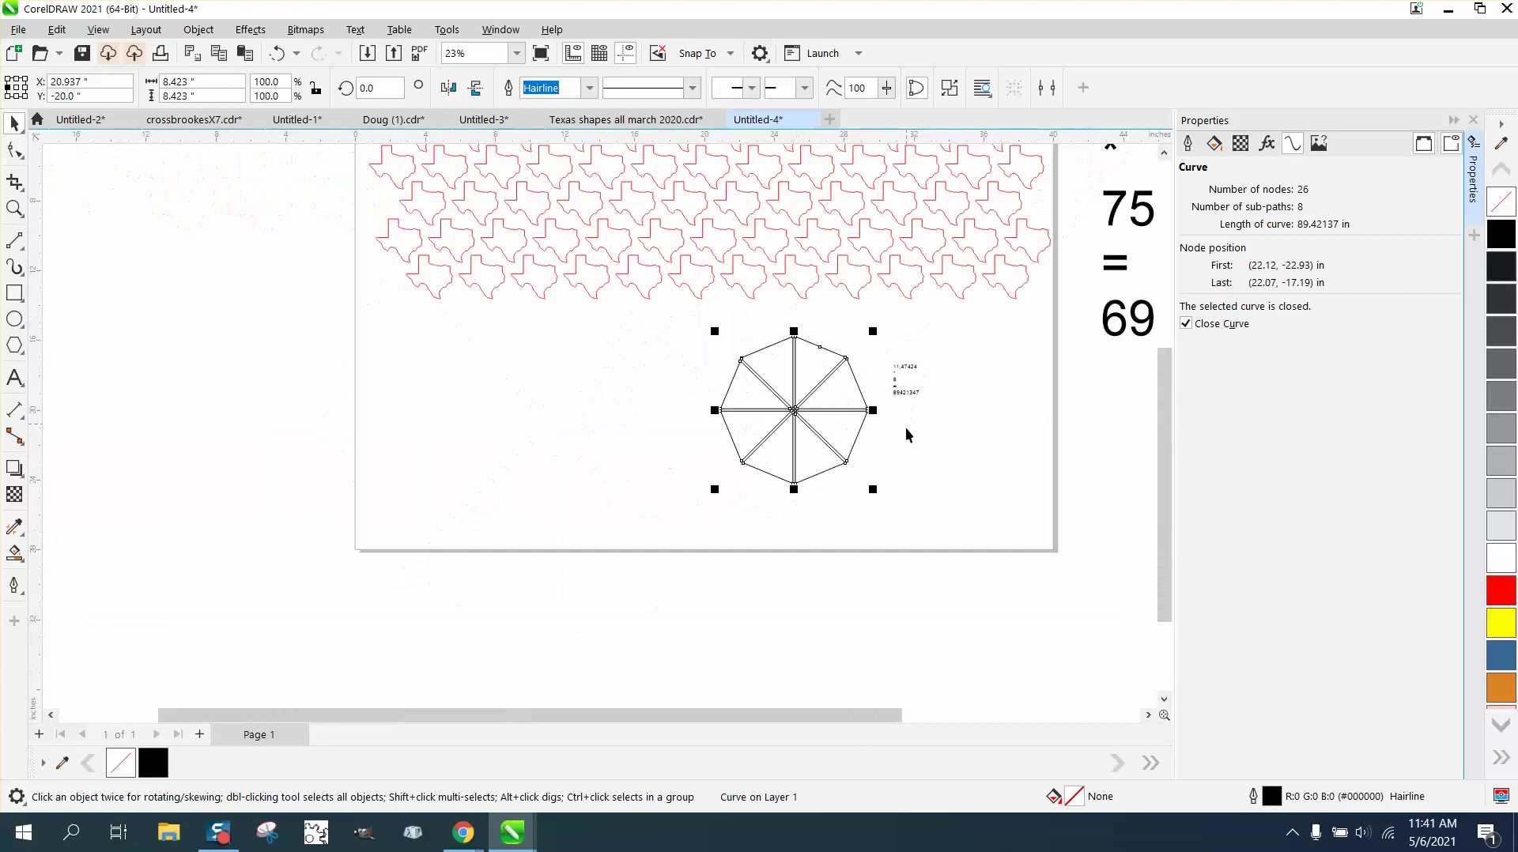
pyautogui.scroll(-2, 906, 434)
pyautogui.moveTo(774, 363); pyautogui.dragTo(962, 471)
pyautogui.press('Delete')
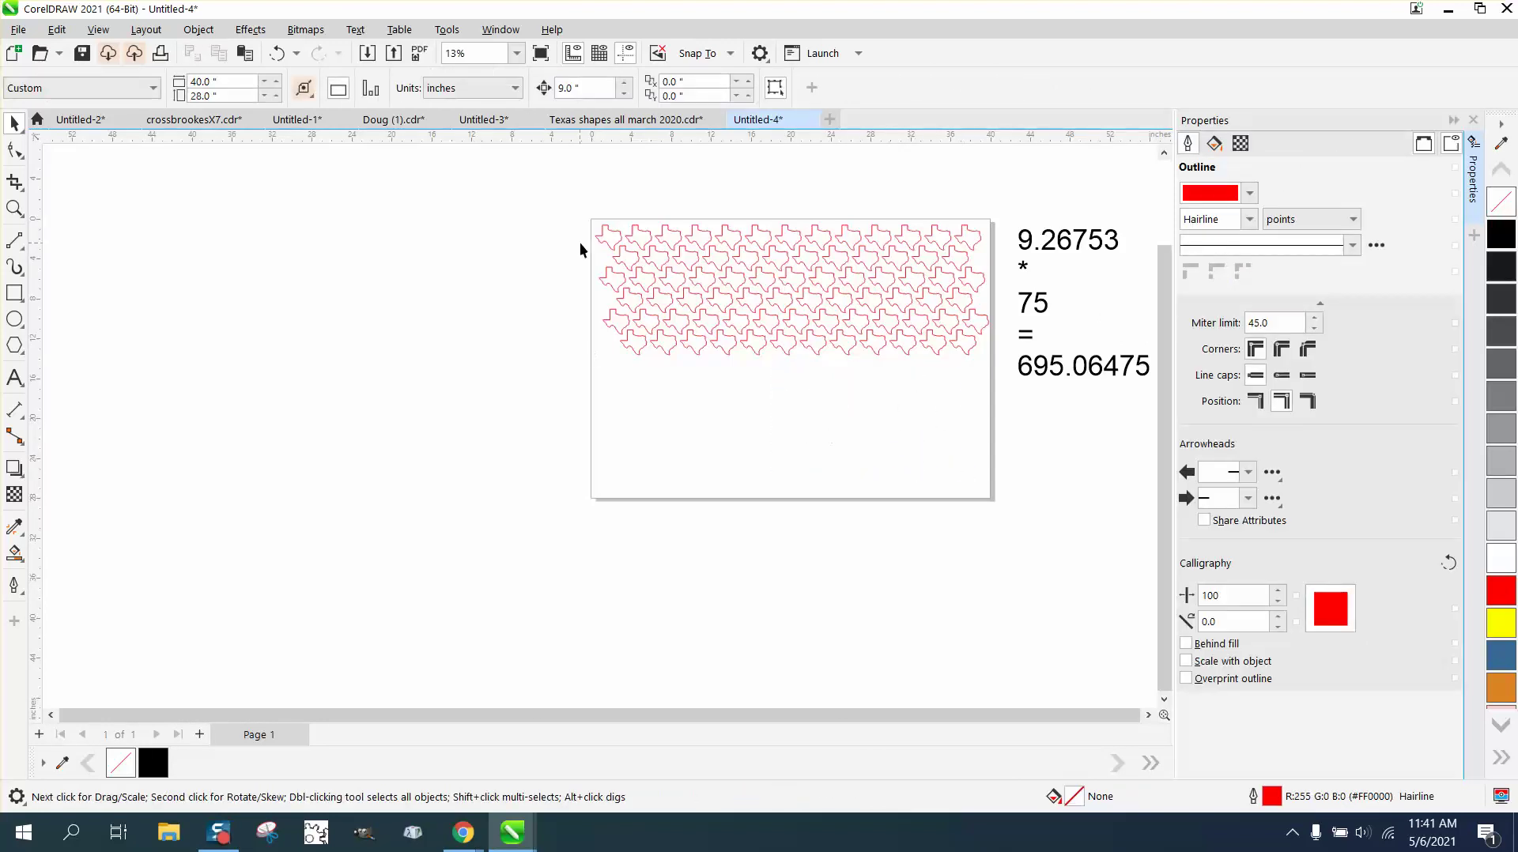
pyautogui.click(606, 241)
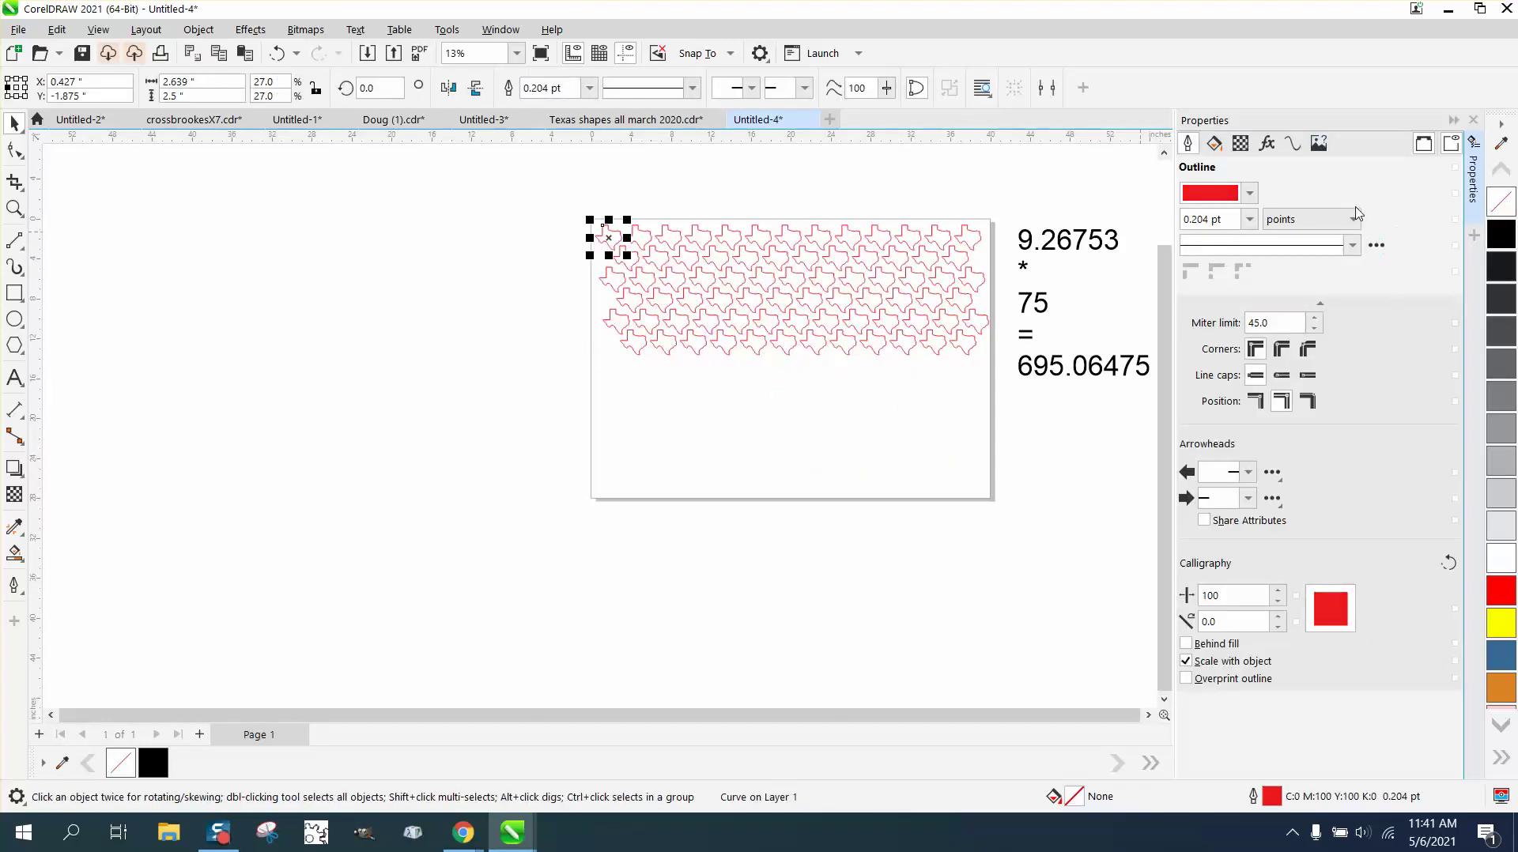
pyautogui.click(1293, 143)
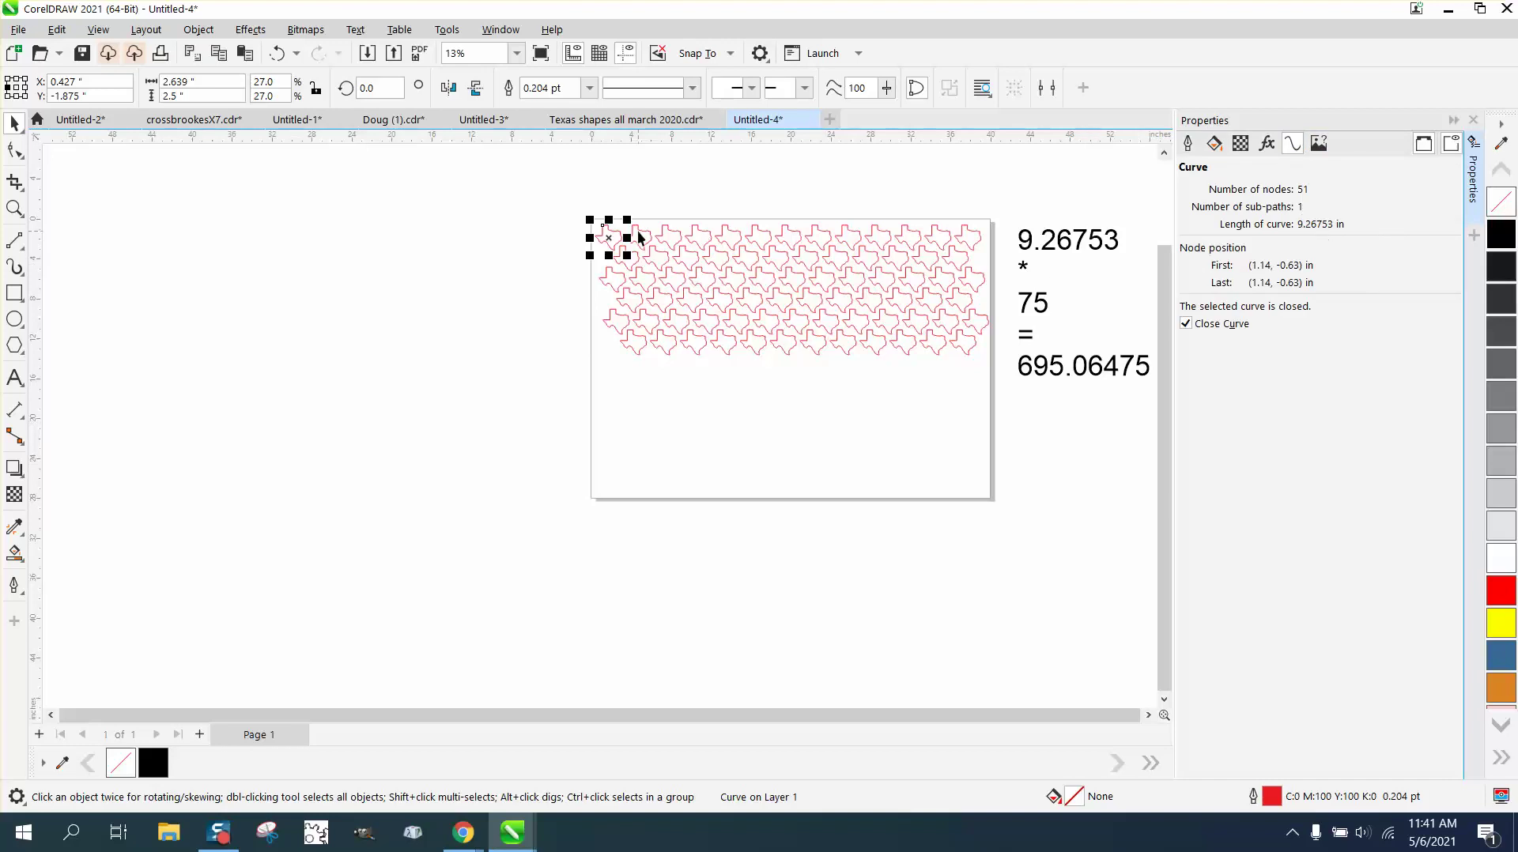
# Step: Select all 75 Texas shapes and Combine them into one 695.06483 in curve
pyautogui.moveTo(558, 203); pyautogui.dragTo(879, 347)
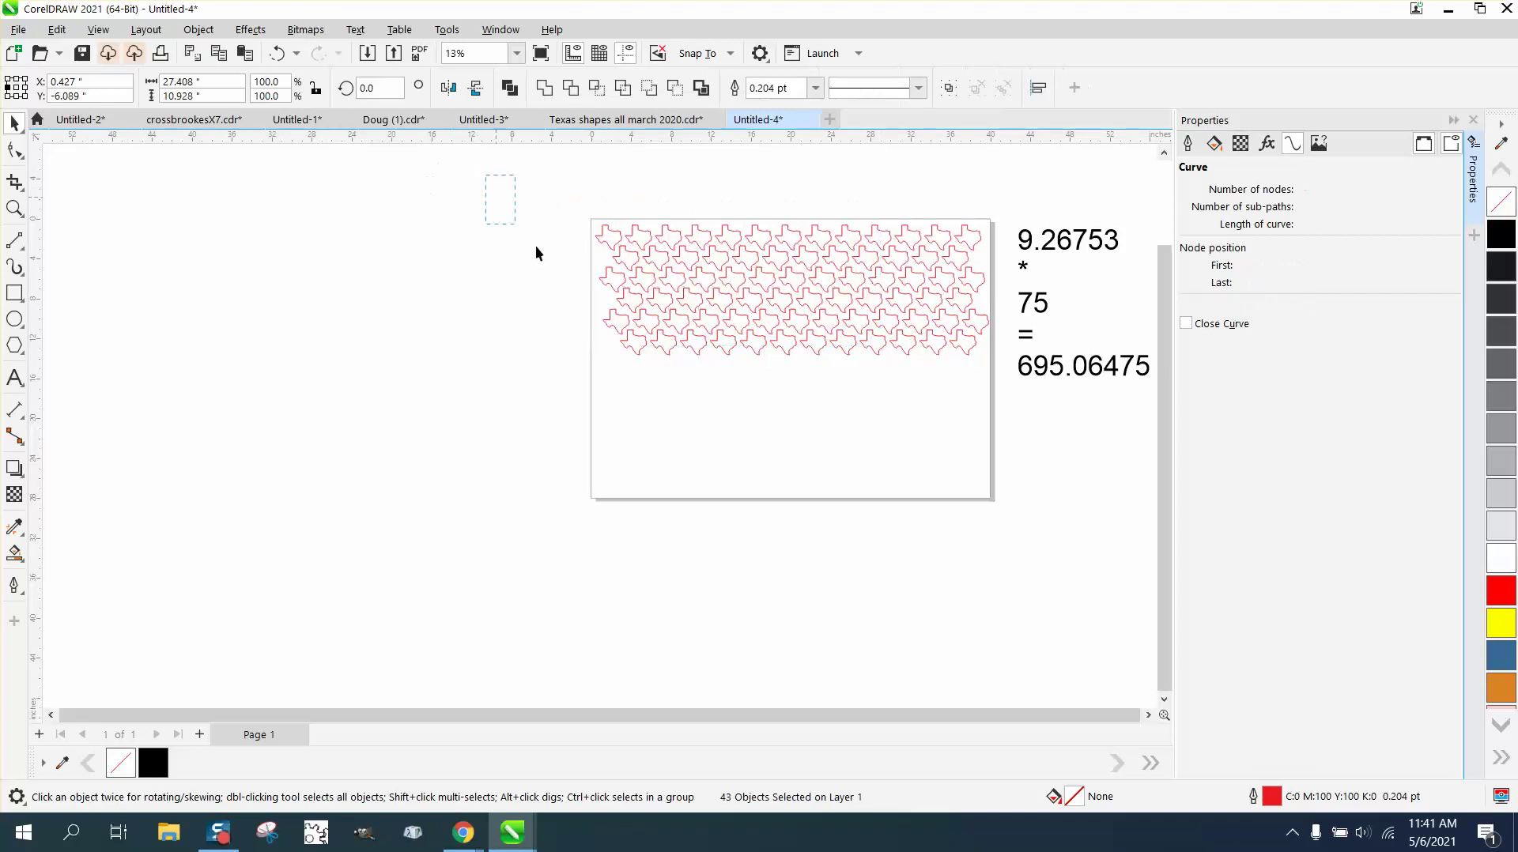
pyautogui.moveTo(994, 396); pyautogui.dragTo(1003, 394)
pyautogui.click(199, 29)
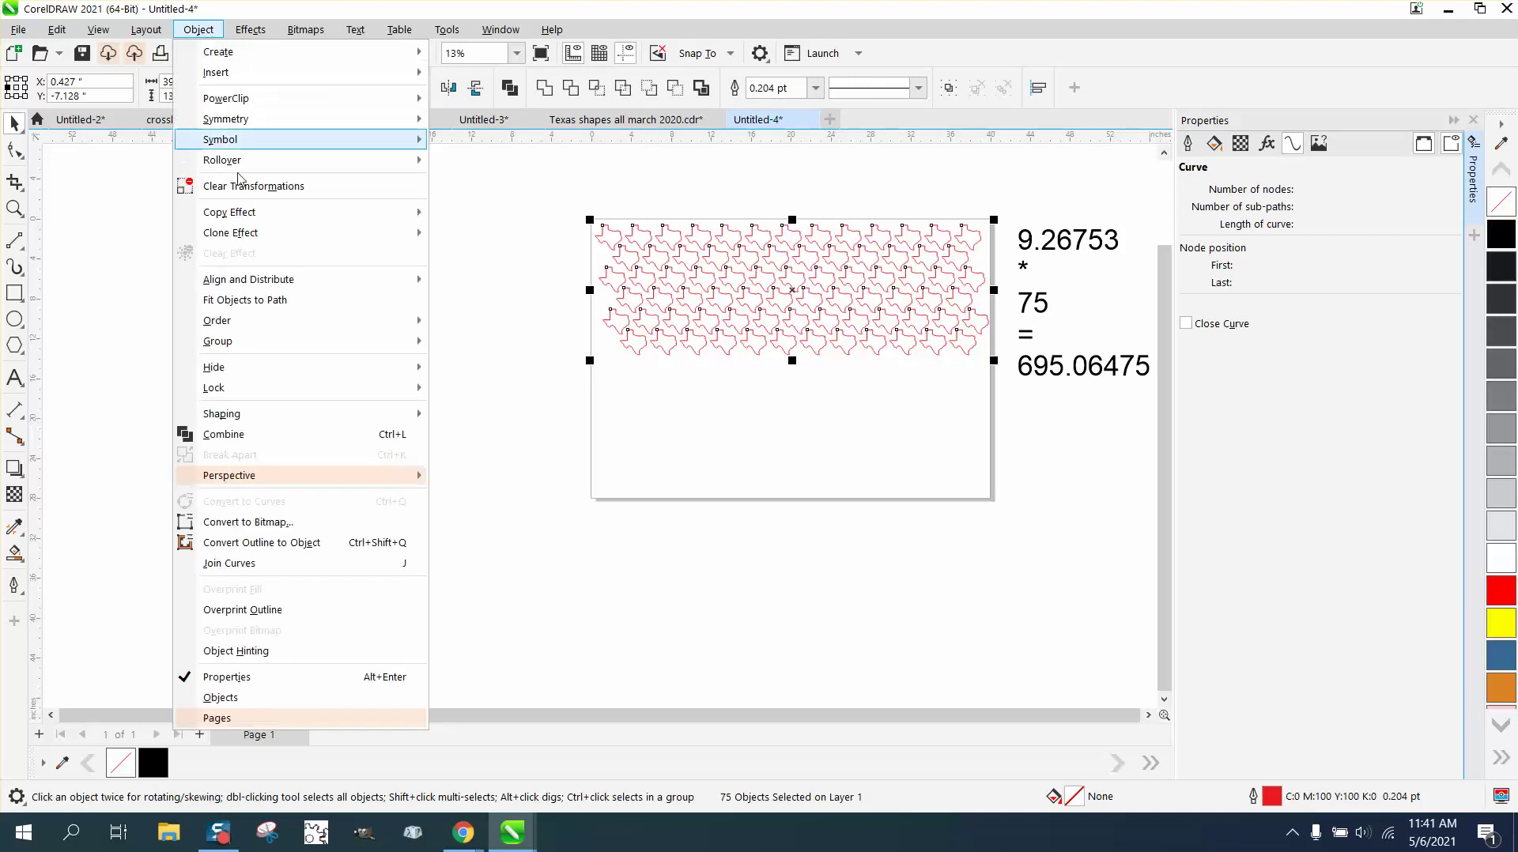
pyautogui.click(259, 435)
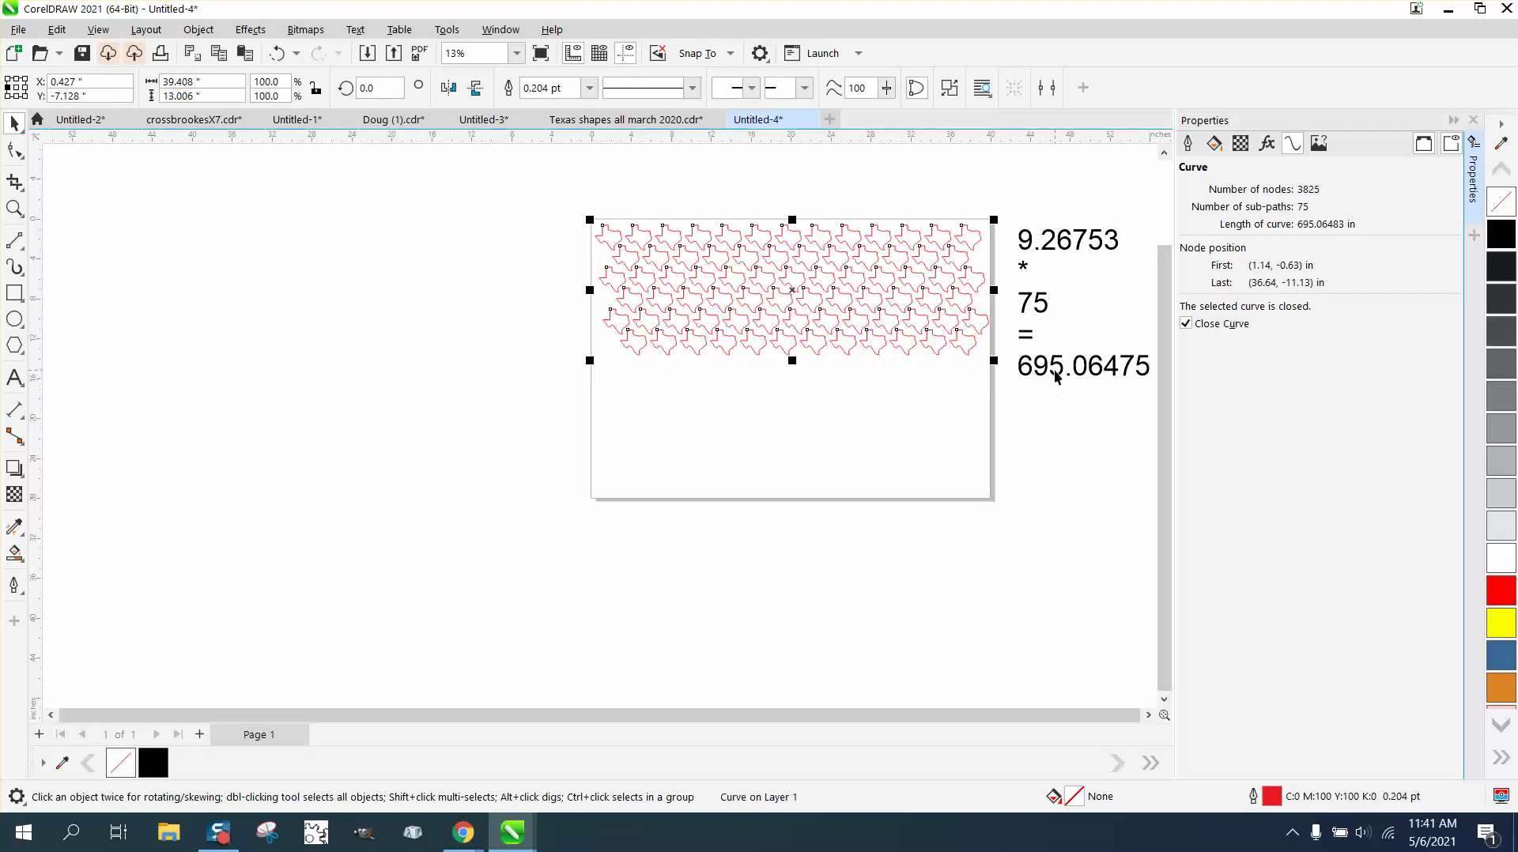
pyautogui.scroll(-1, 569, 351)
# Step: Zoom in on the Texas pattern and set document units to millimetres
pyautogui.click(16, 208)
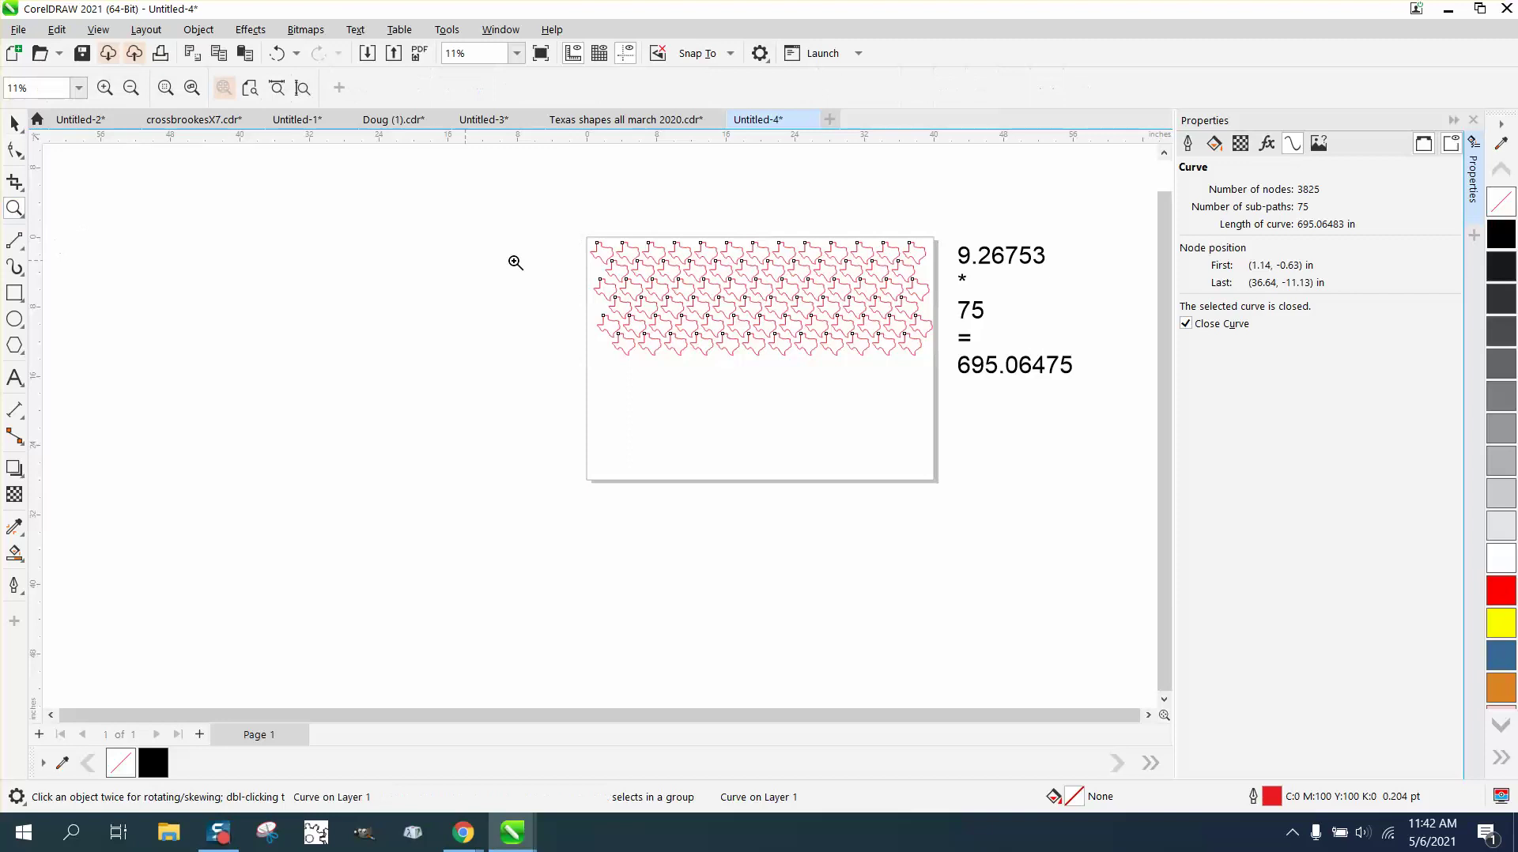
pyautogui.click(1133, 440)
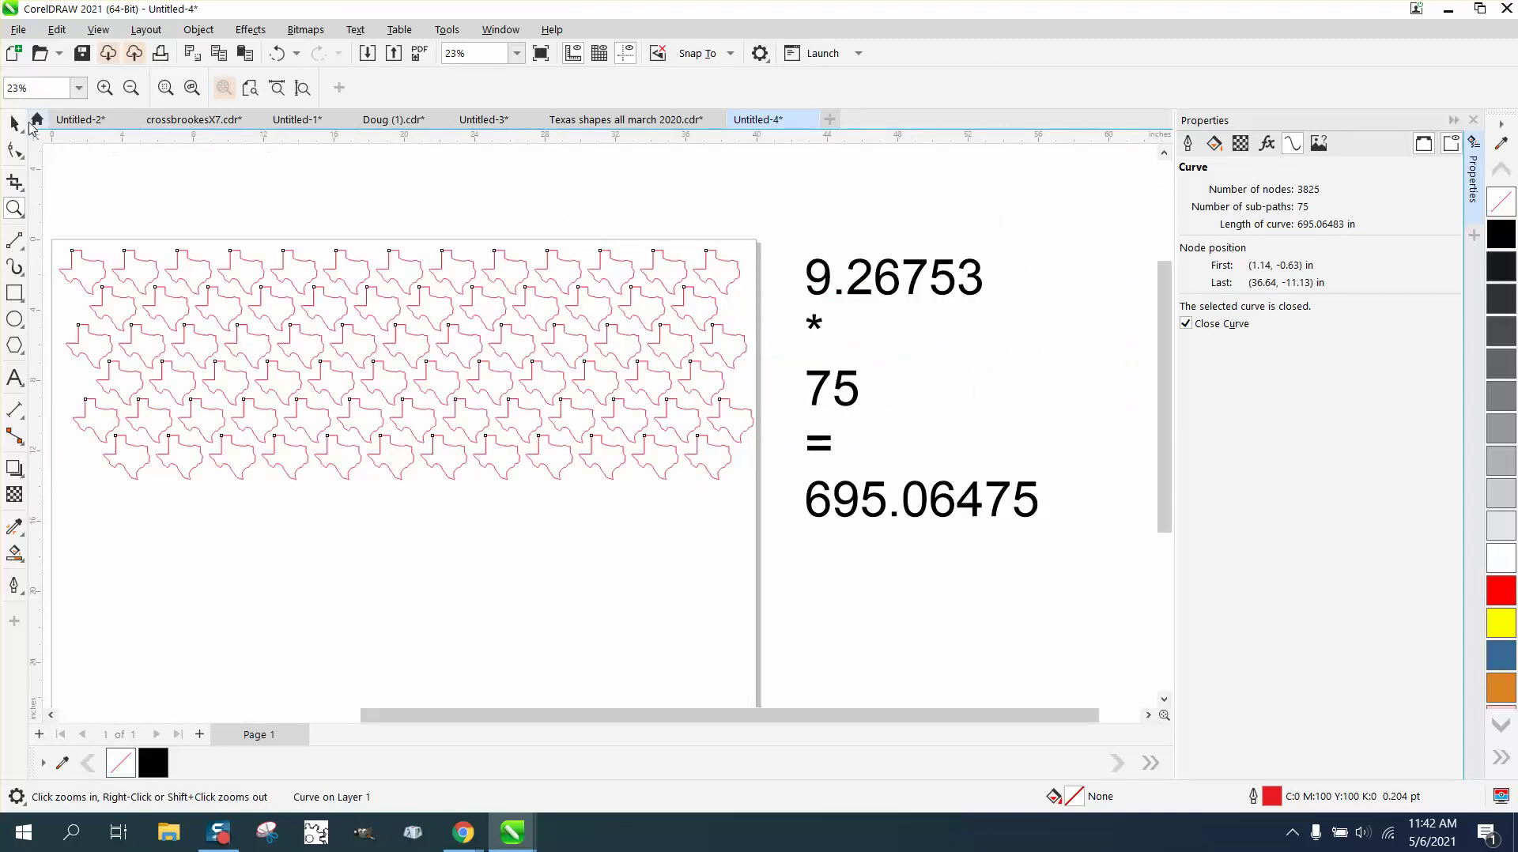
pyautogui.click(14, 122)
pyautogui.click(550, 153)
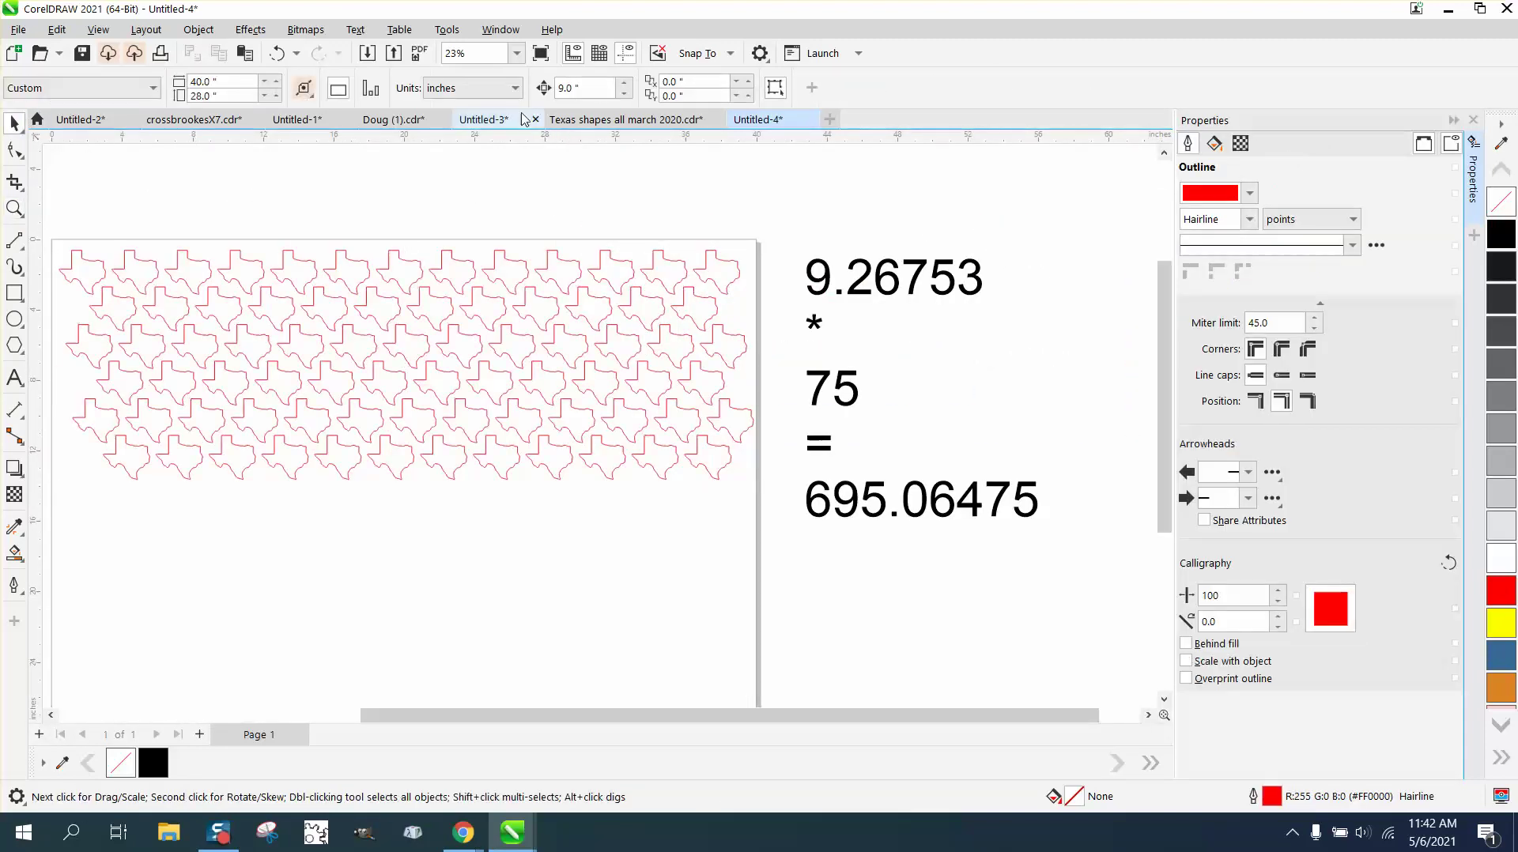
pyautogui.click(515, 89)
pyautogui.click(490, 131)
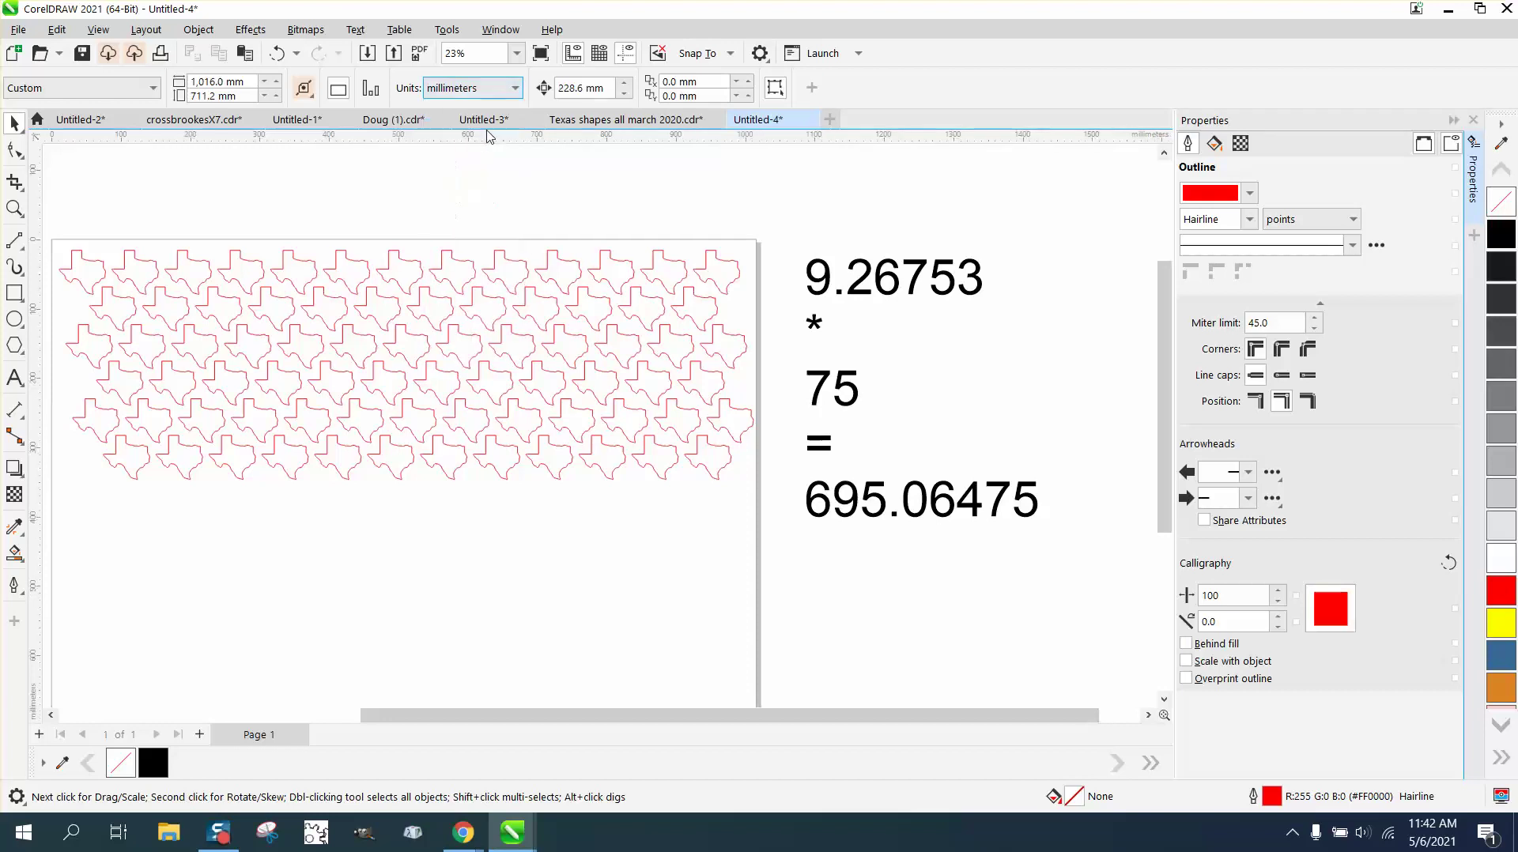
# Step: Reselect the combined Texas curve and show its 17,654.647 mm length in Properties
pyautogui.click(524, 274)
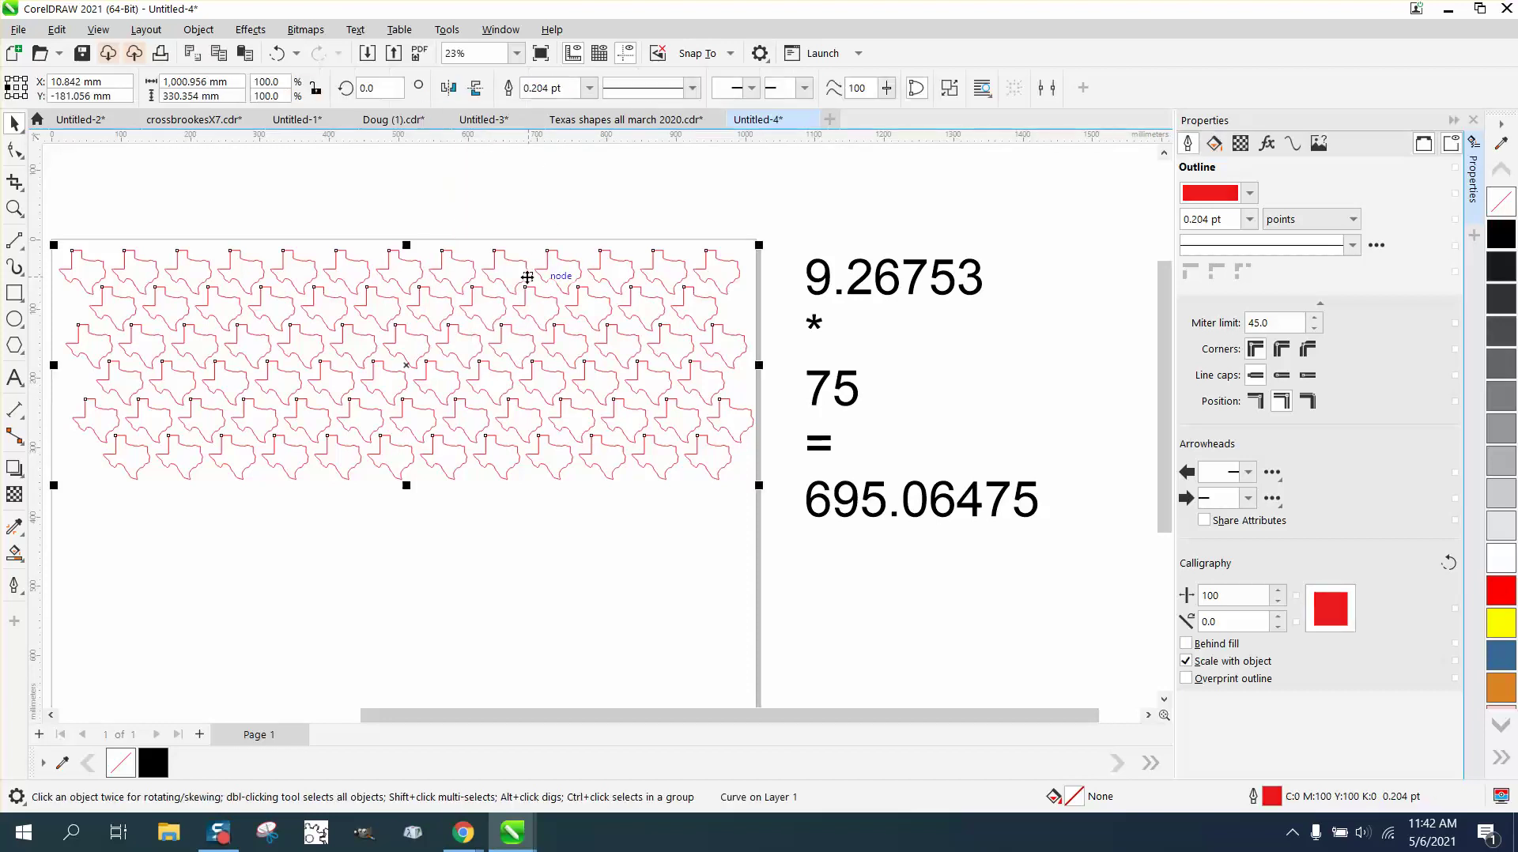
pyautogui.scroll(-1, 346, 259)
pyautogui.moveTo(62, 210); pyautogui.dragTo(103, 316)
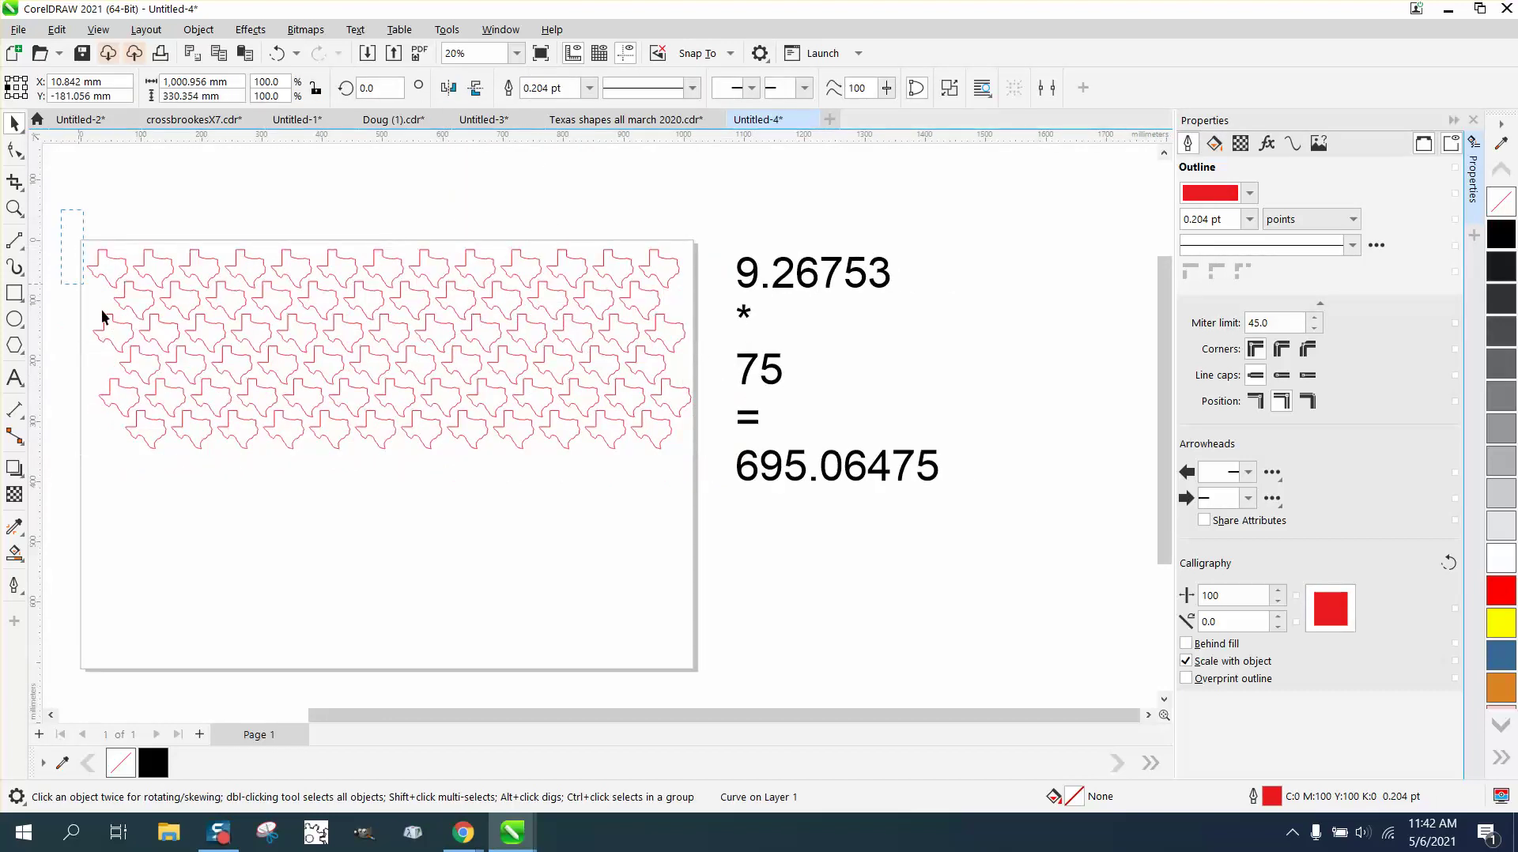
pyautogui.moveTo(661, 482); pyautogui.dragTo(701, 490)
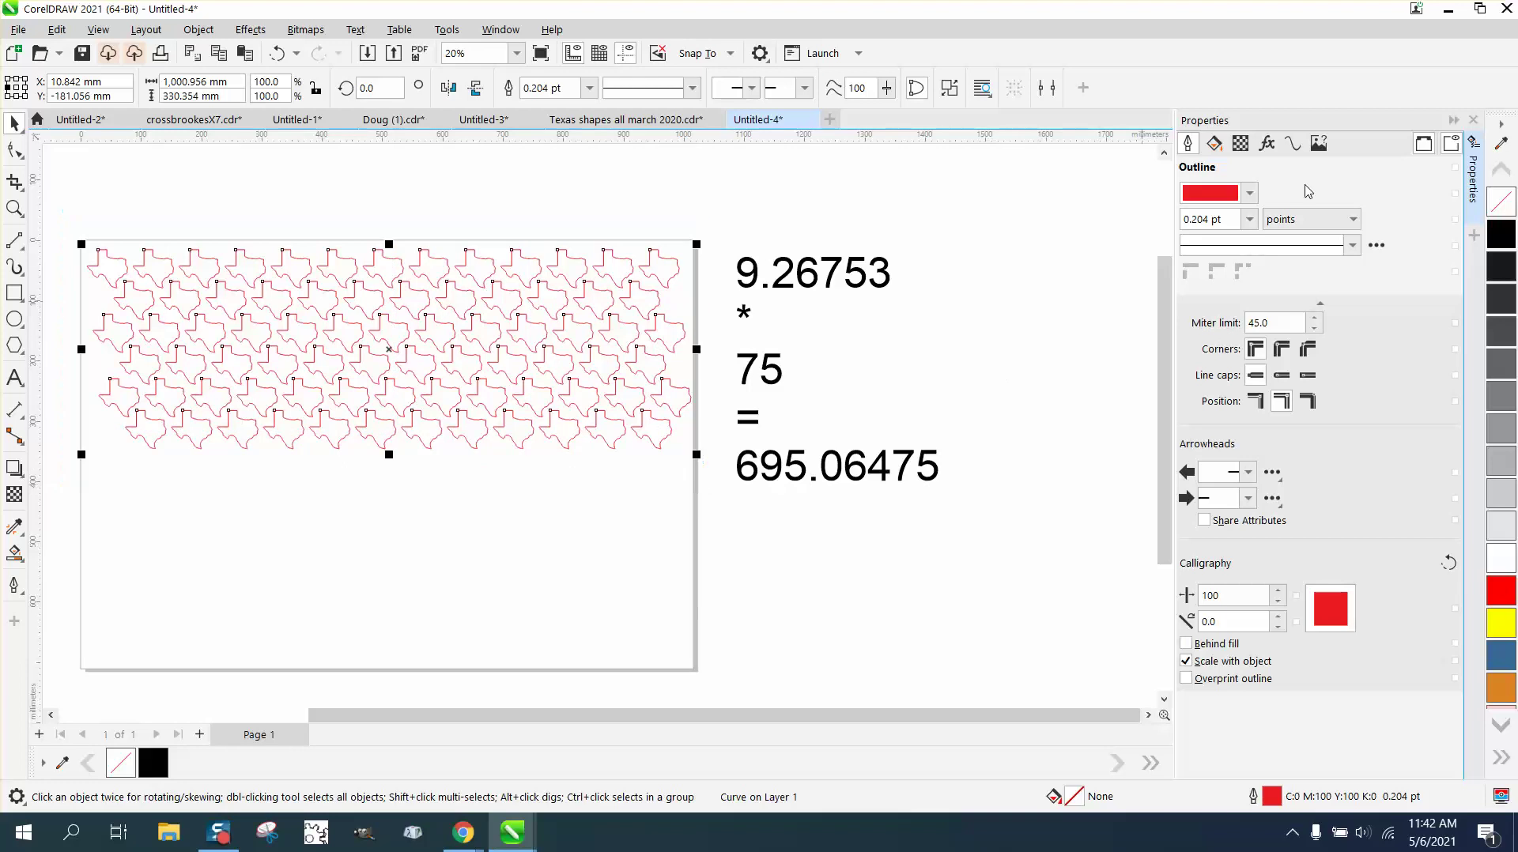
pyautogui.click(1293, 143)
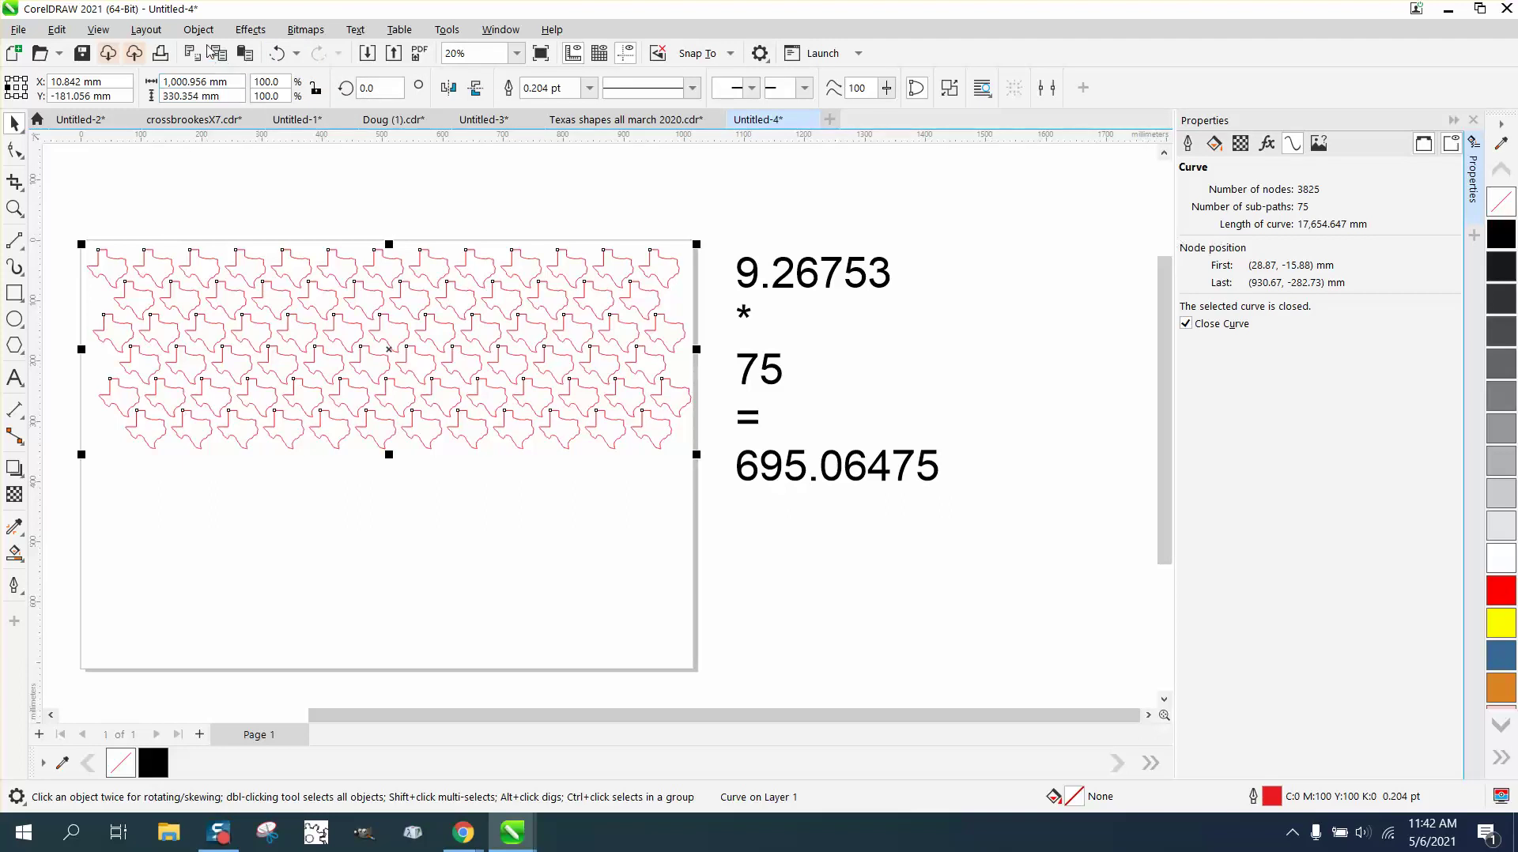
# Step: Break the curve apart and check one Texas shape reads 235.395 mm, 51 nodes
pyautogui.click(199, 29)
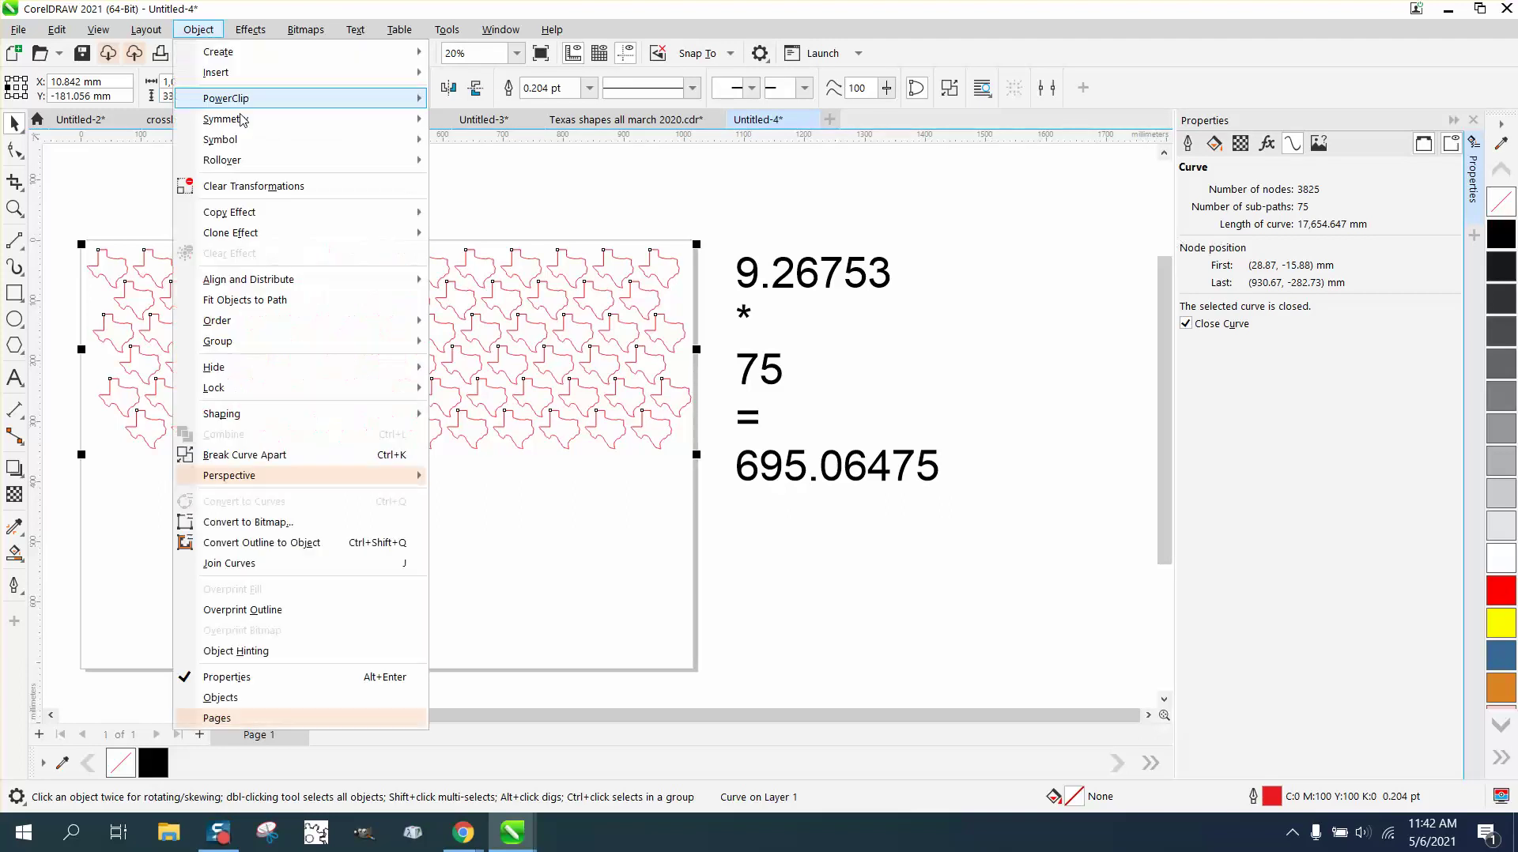
pyautogui.click(286, 456)
pyautogui.click(113, 278)
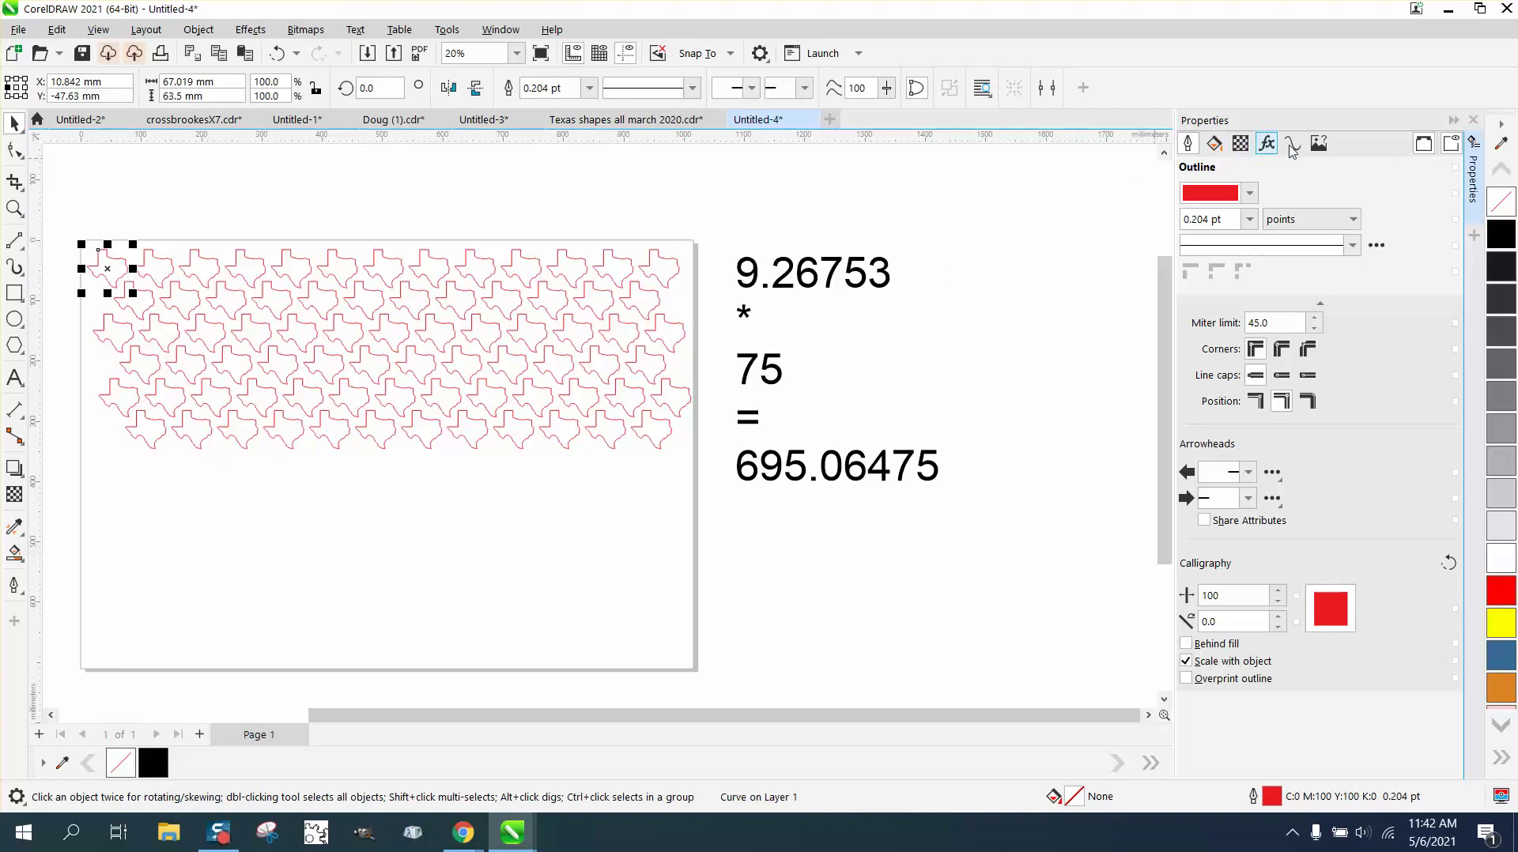
pyautogui.click(1293, 143)
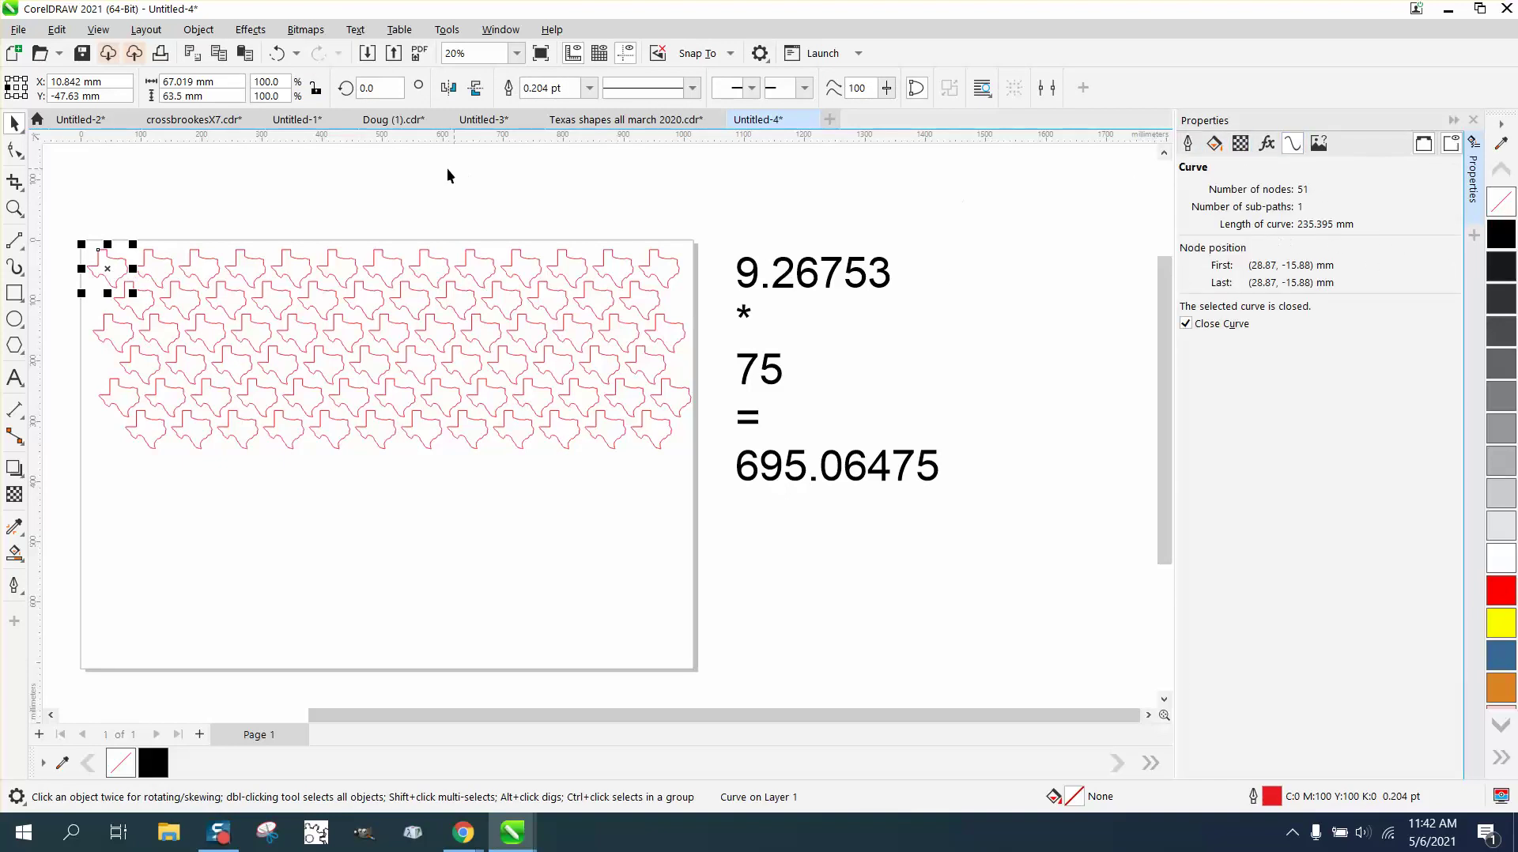
pyautogui.click(671, 190)
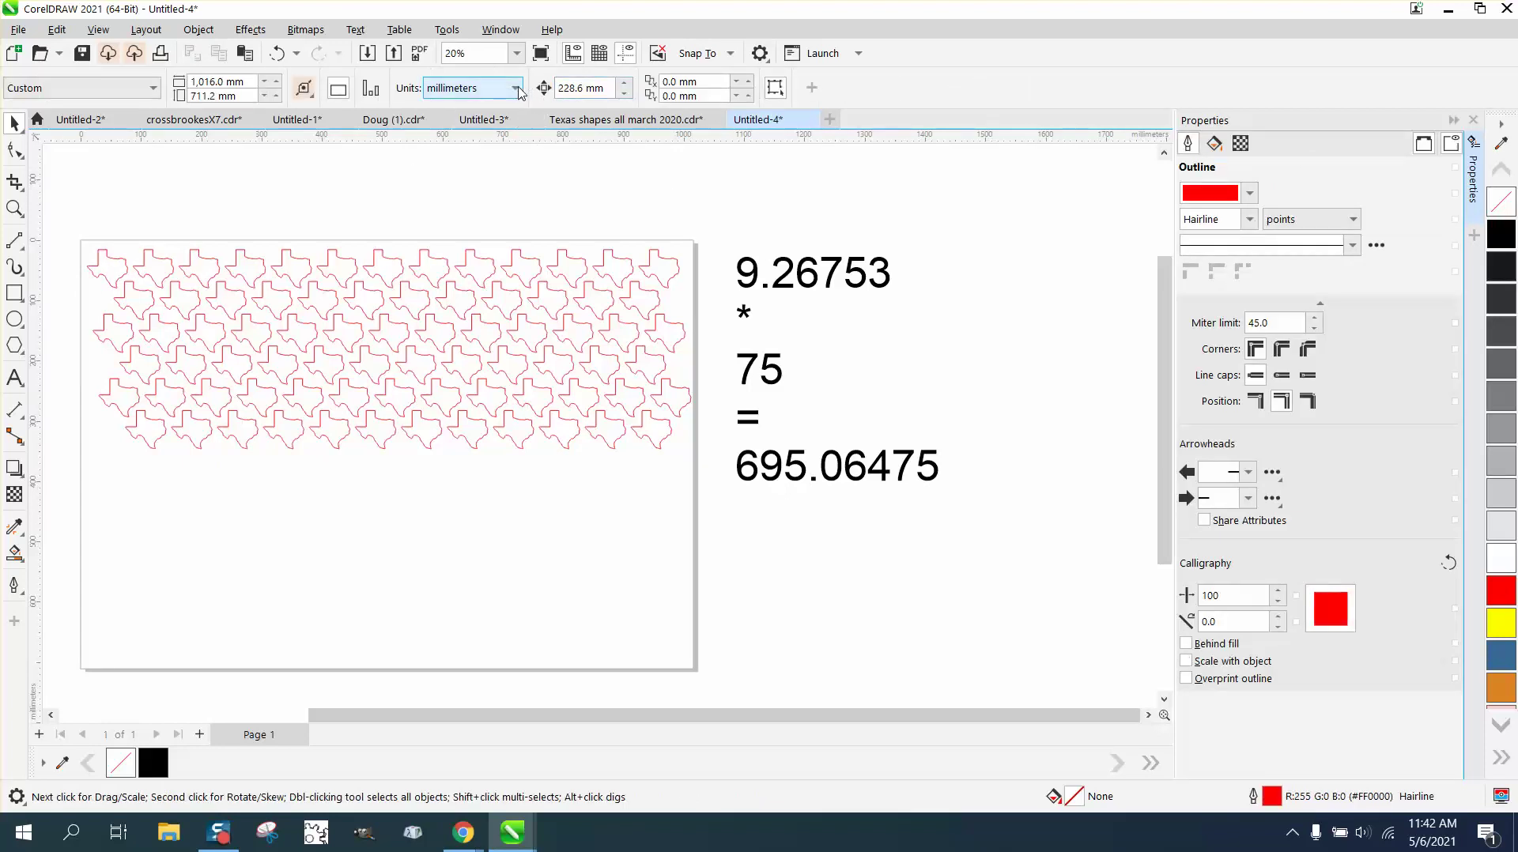
# Step: Switch document units to inches and zoom in on the Texas pattern
pyautogui.click(478, 88)
pyautogui.click(471, 110)
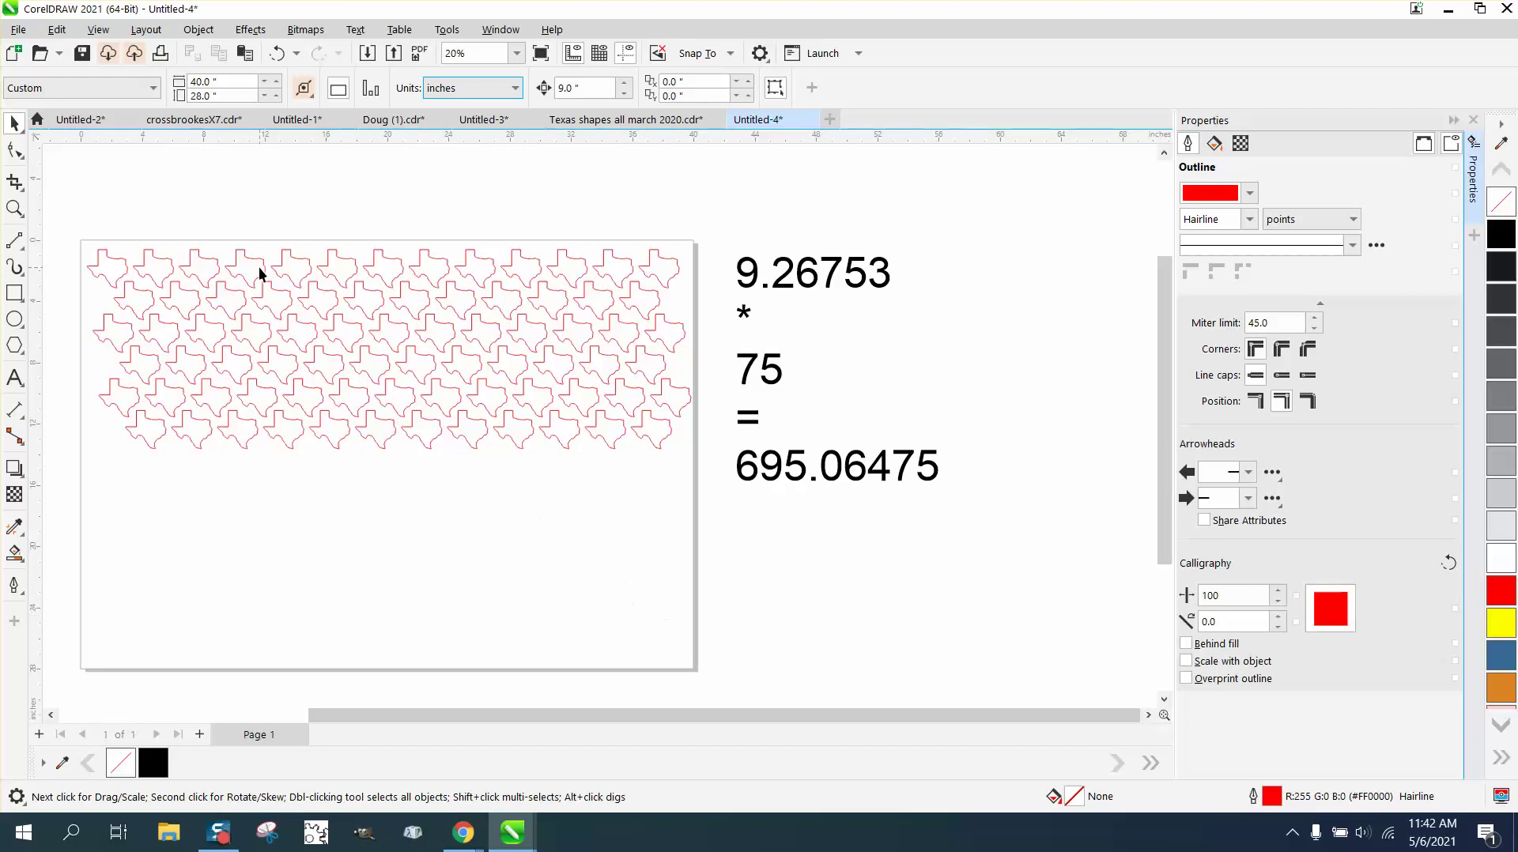
pyautogui.press('z')
pyautogui.click(87, 230)
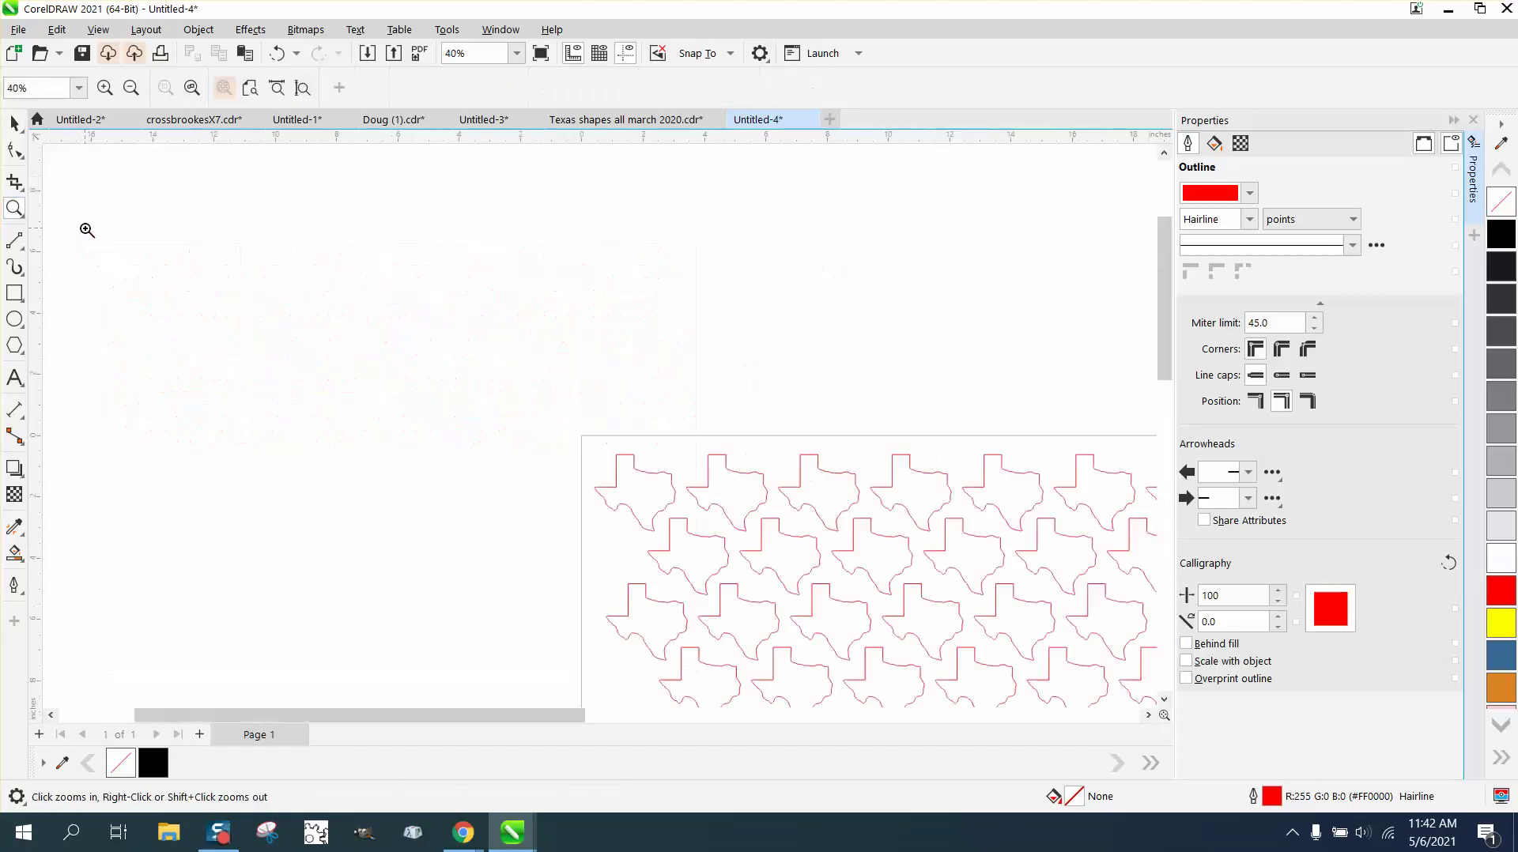
pyautogui.scroll(-2, 238, 253)
pyautogui.scroll(-2, 369, 277)
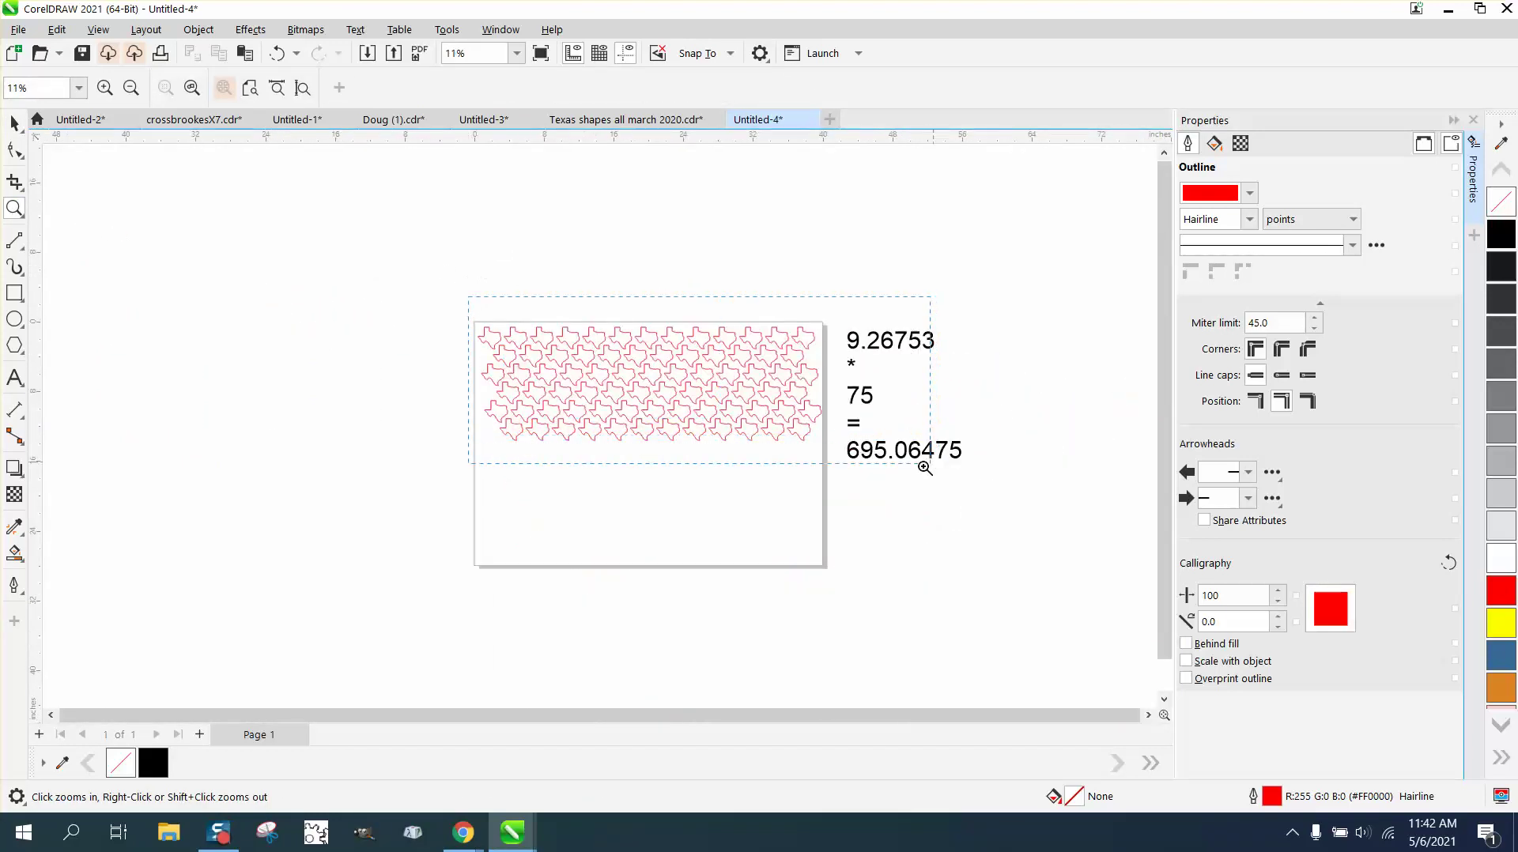
pyautogui.moveTo(925, 468); pyautogui.dragTo(856, 474)
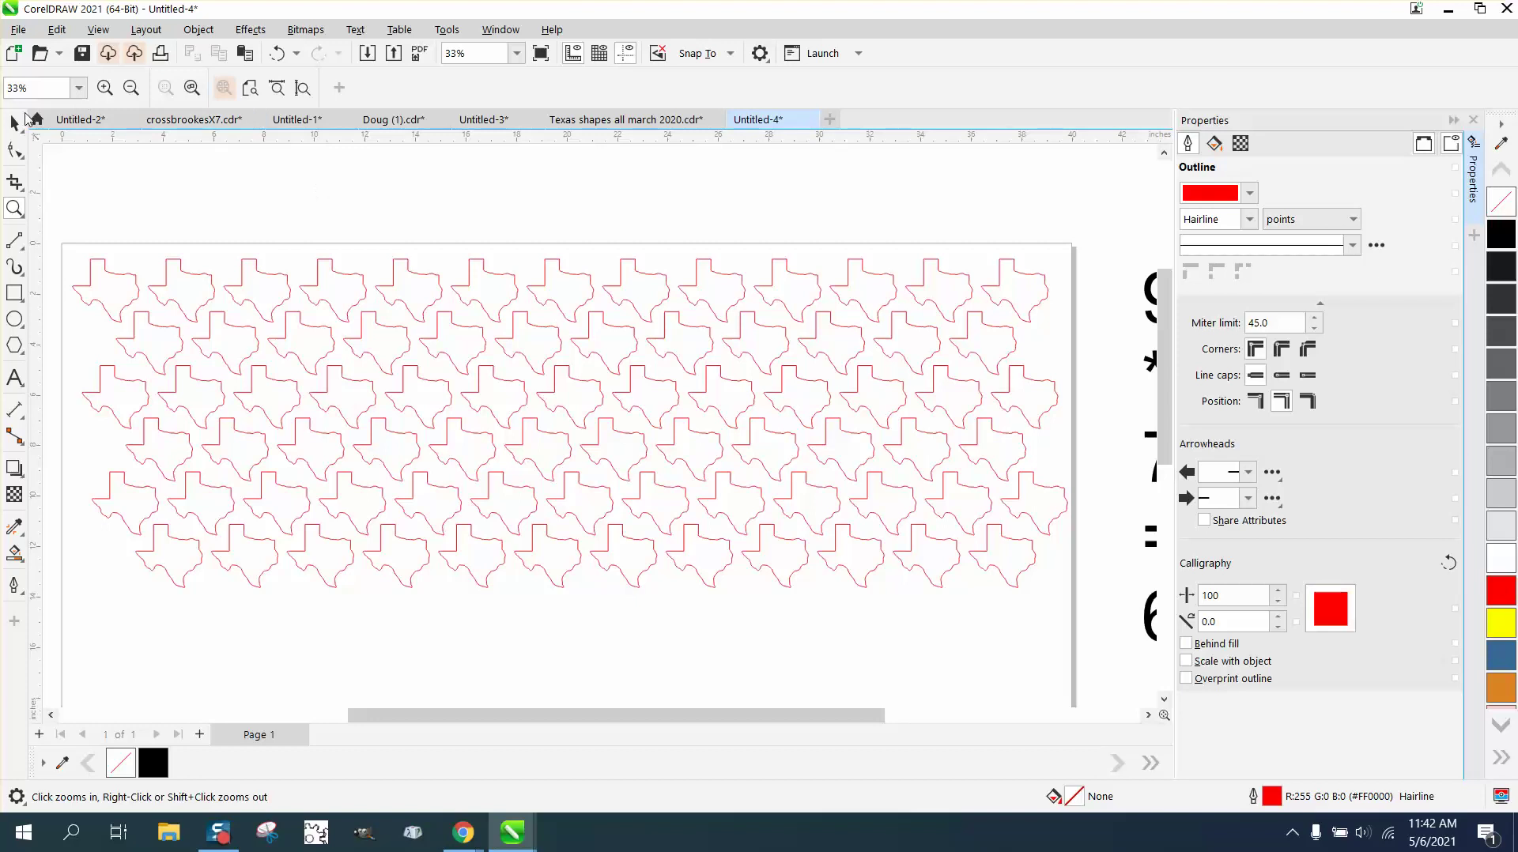